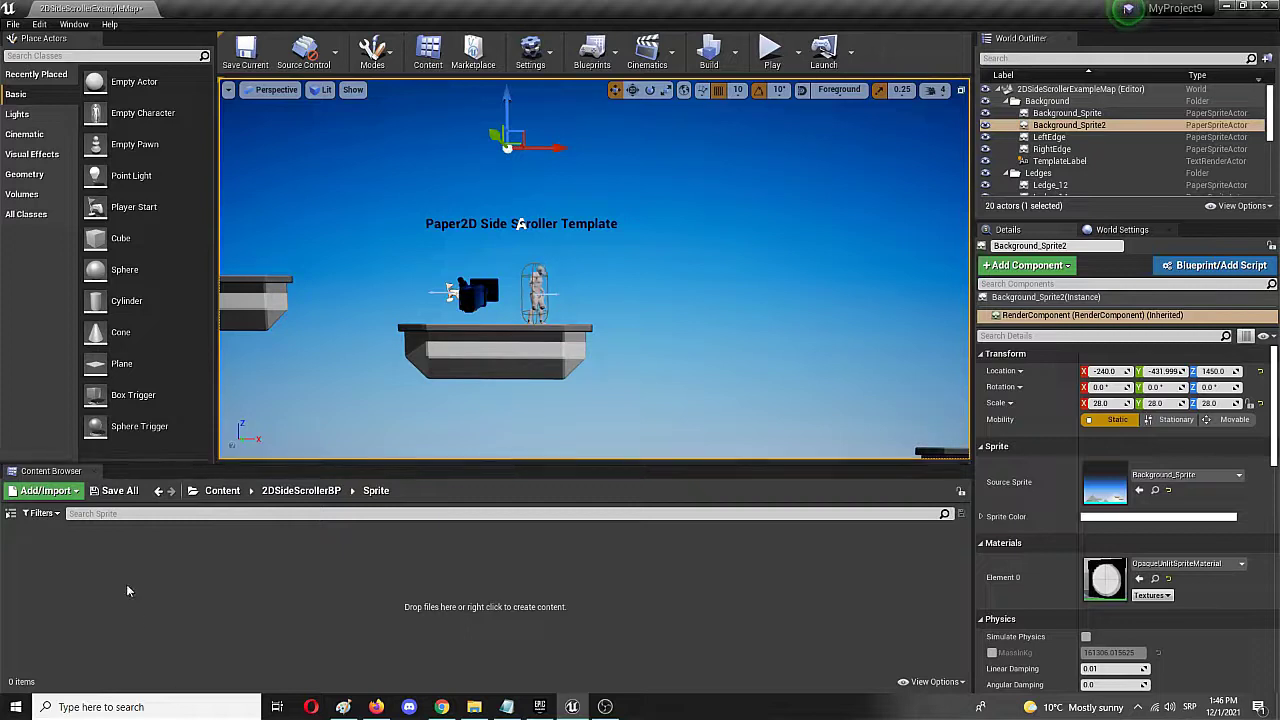
# Import the sprite PNG image from the Desktop into the empty Sprite folder.
pyautogui.rightClick(88, 542)
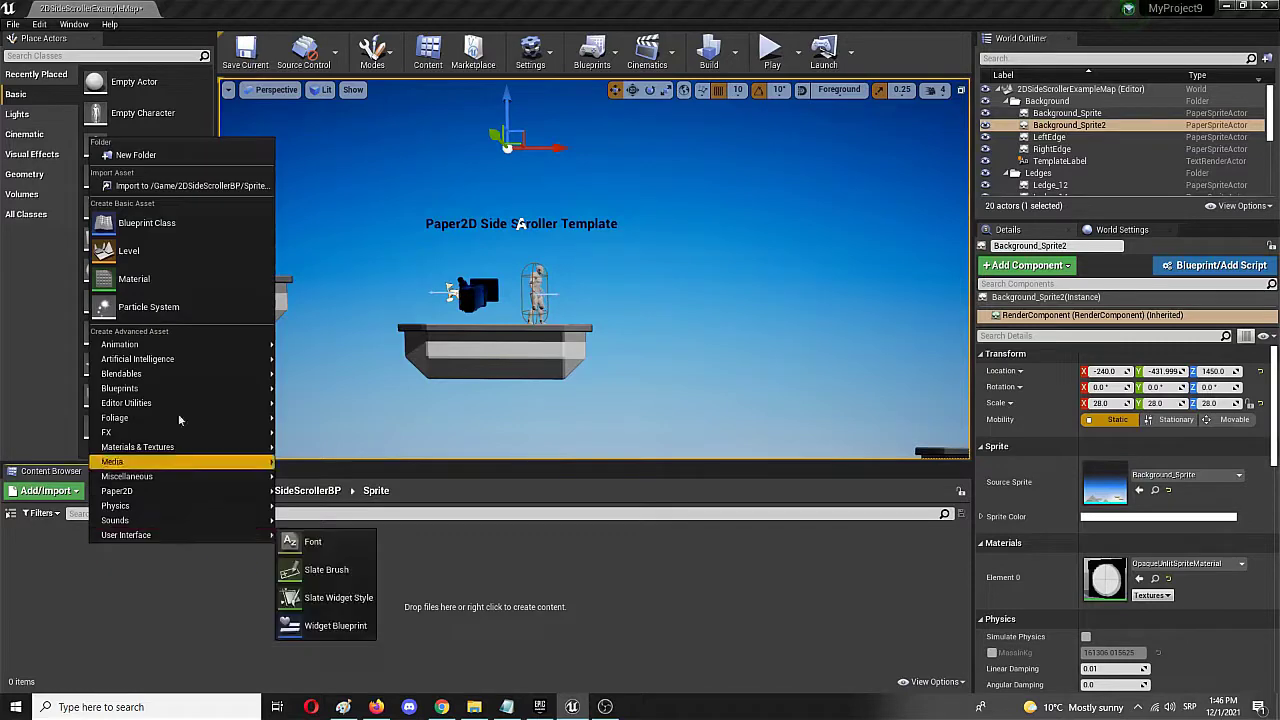
pyautogui.click(185, 190)
pyautogui.scroll(-10, 215, 230)
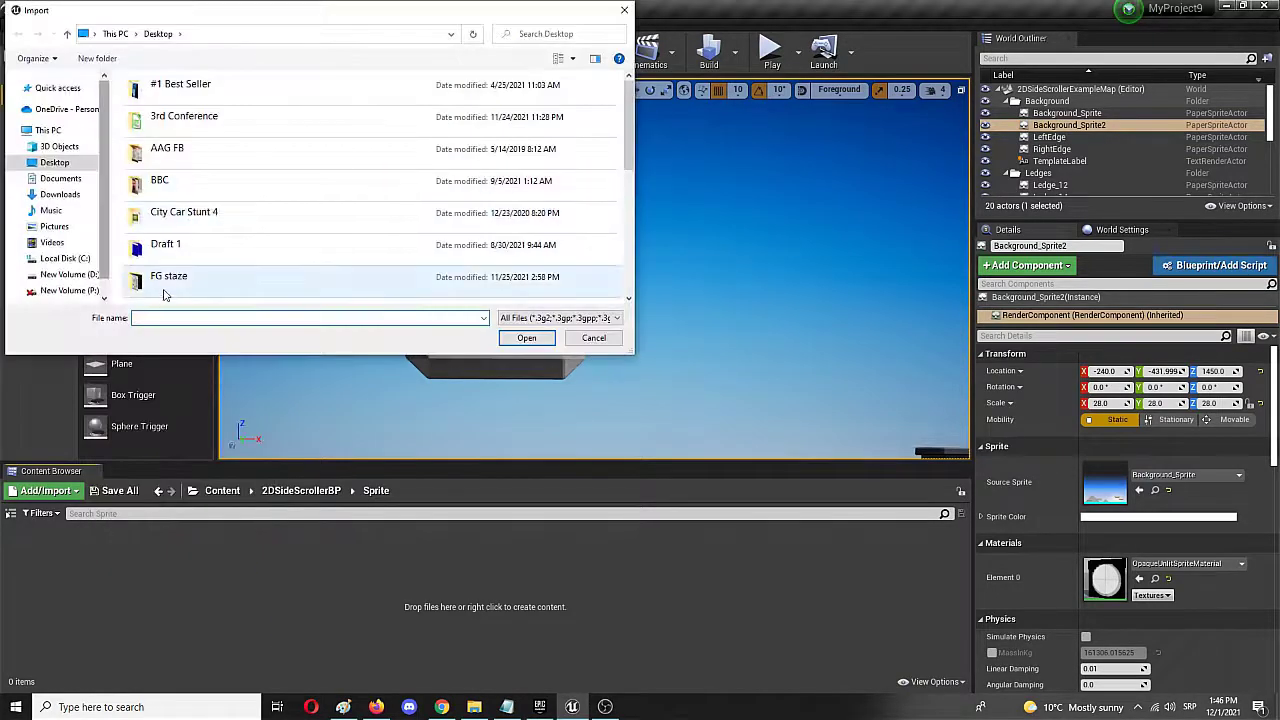
pyautogui.click(165, 220)
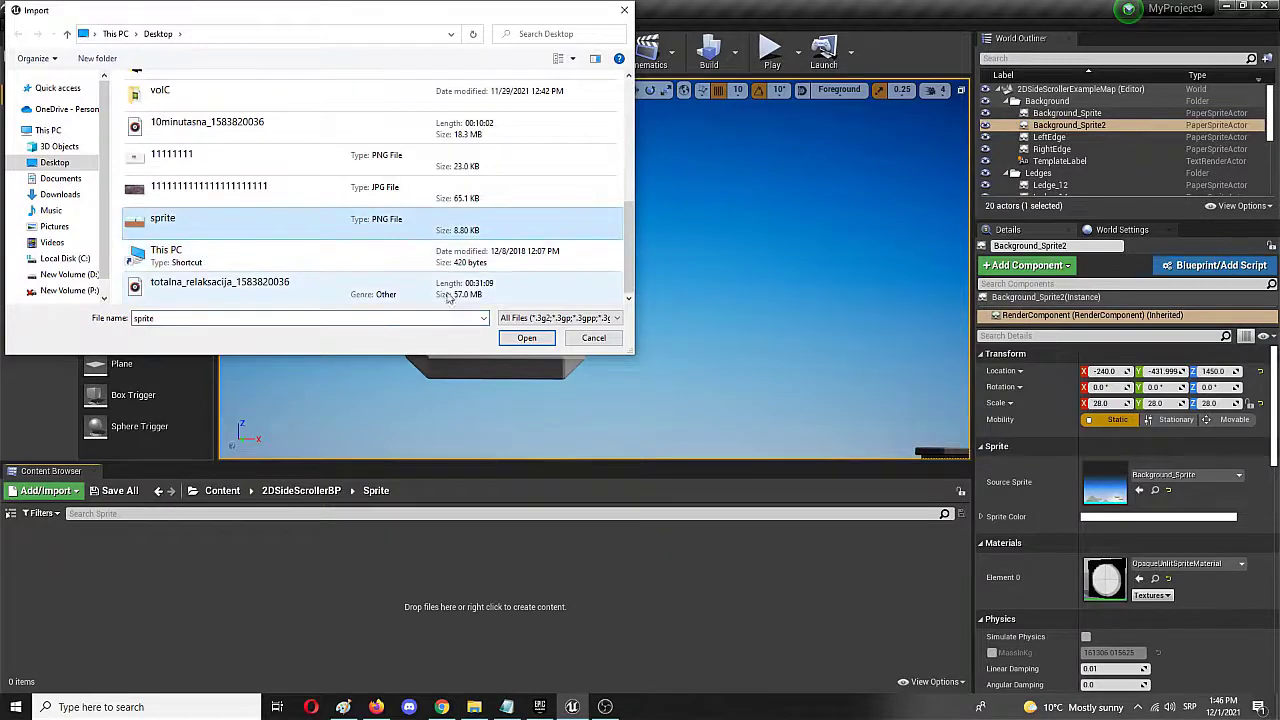
pyautogui.click(526, 337)
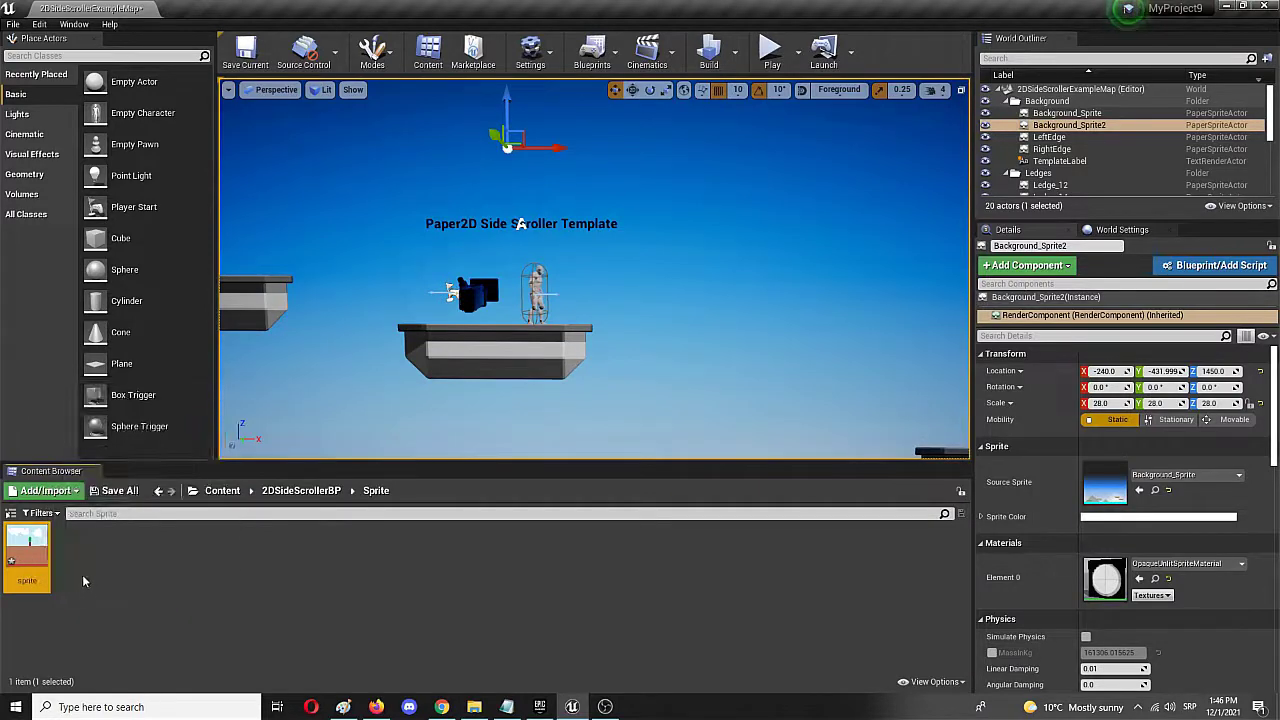
# Create a Paper2D sprite from the imported sprite texture.
pyautogui.moveTo(42, 548)
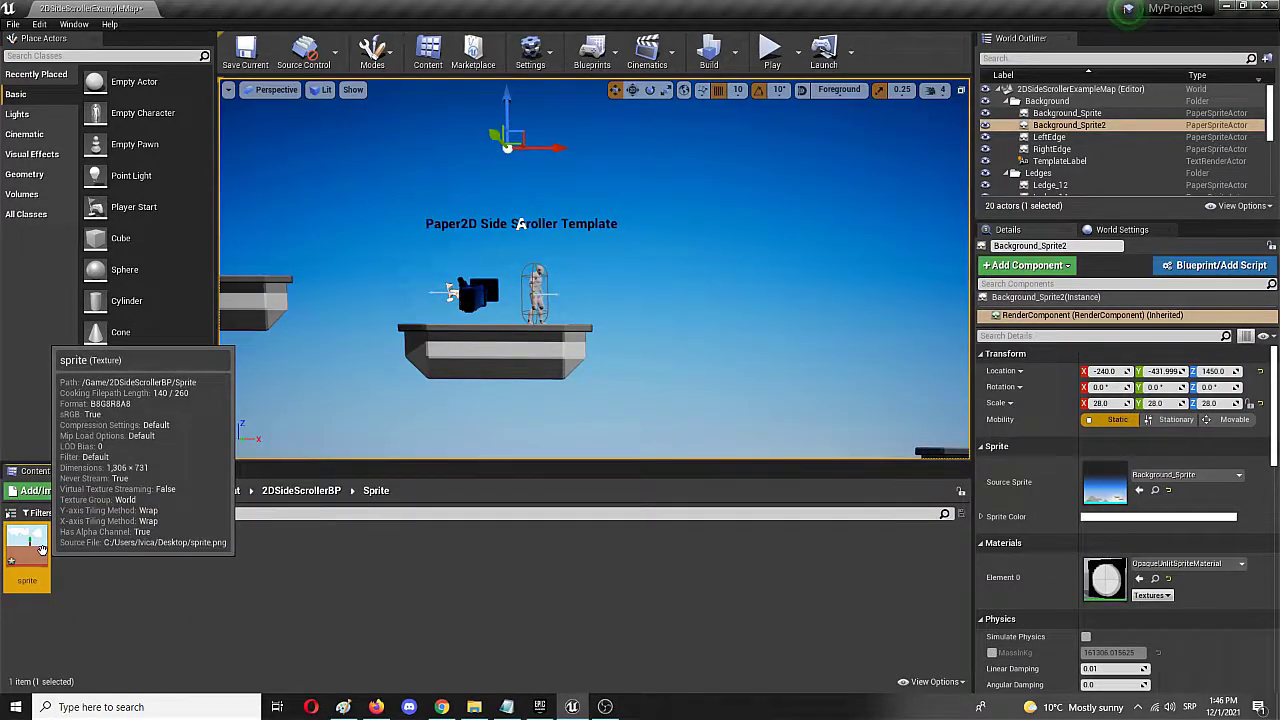
pyautogui.rightClick(42, 548)
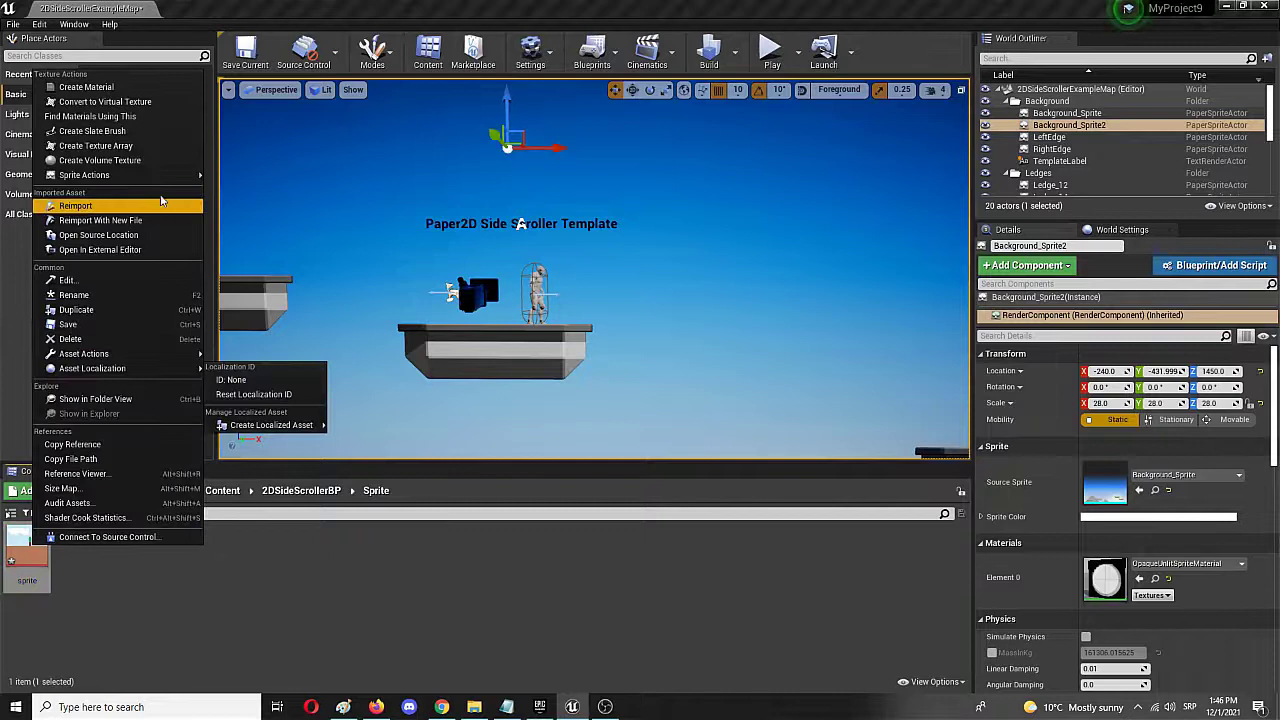
pyautogui.moveTo(176, 176)
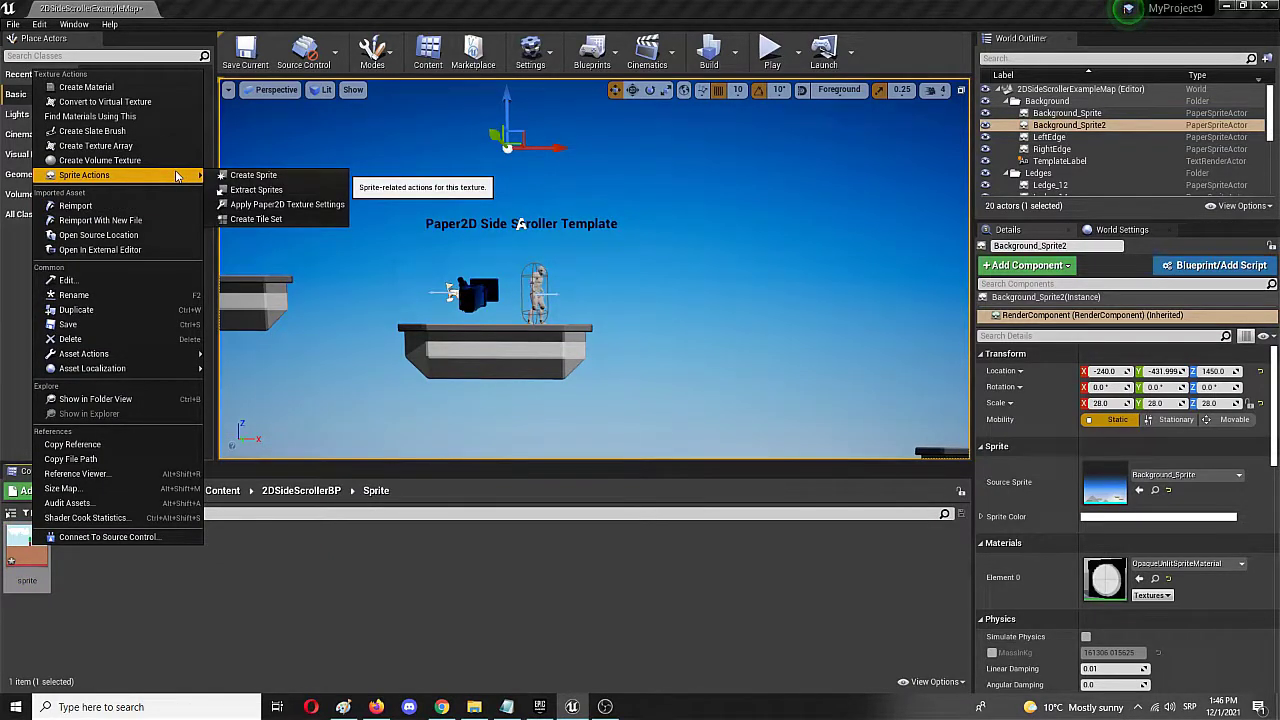
pyautogui.click(237, 174)
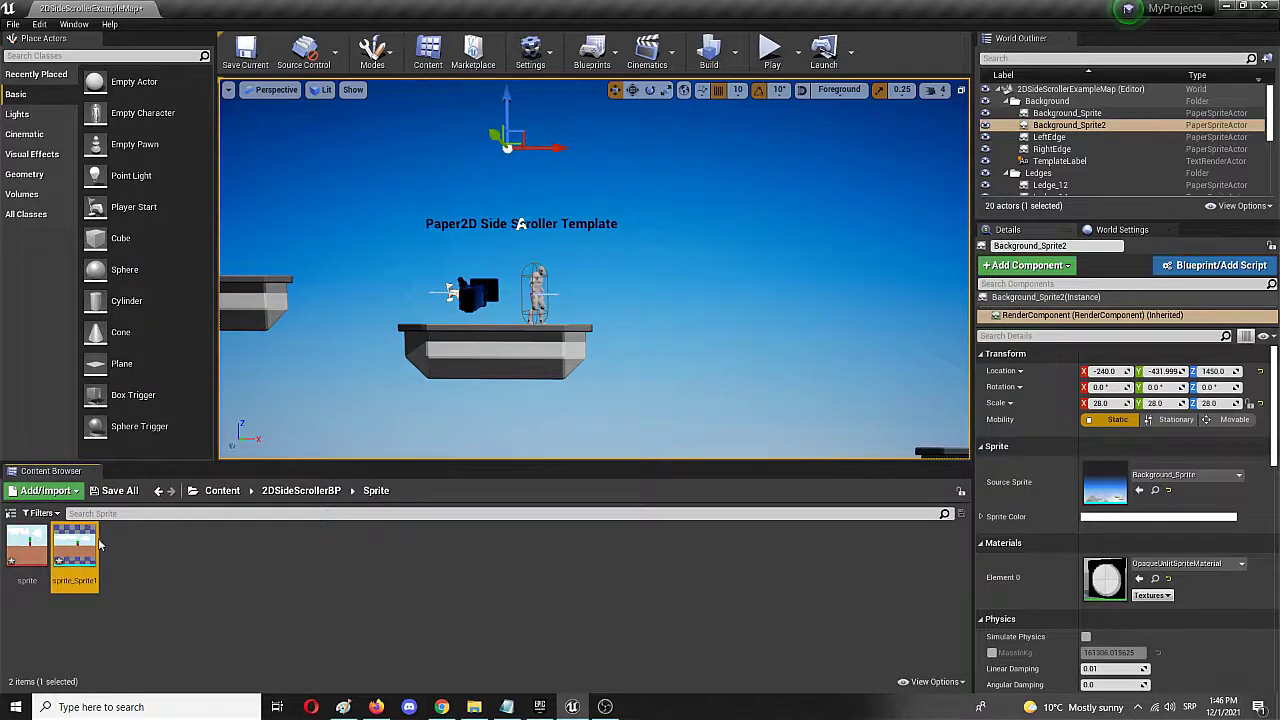
# Rename the new sprite asset as ground.
pyautogui.rightClick(75, 560)
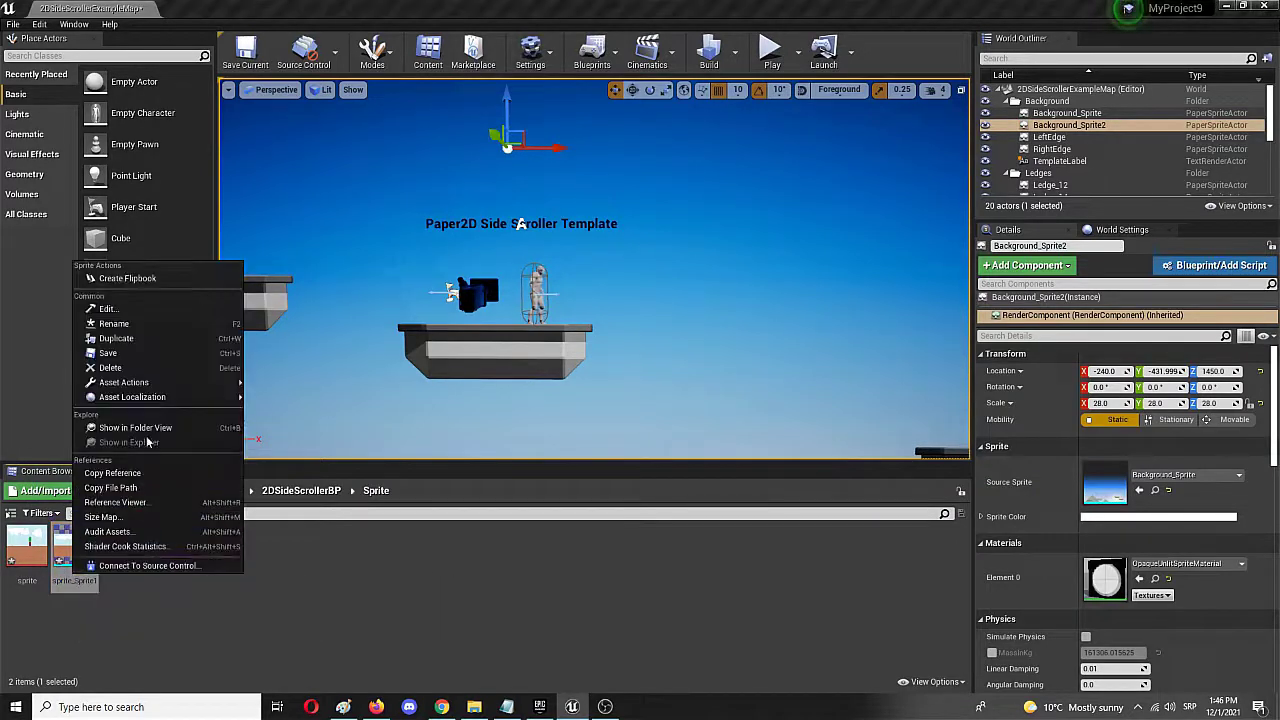
pyautogui.click(157, 322)
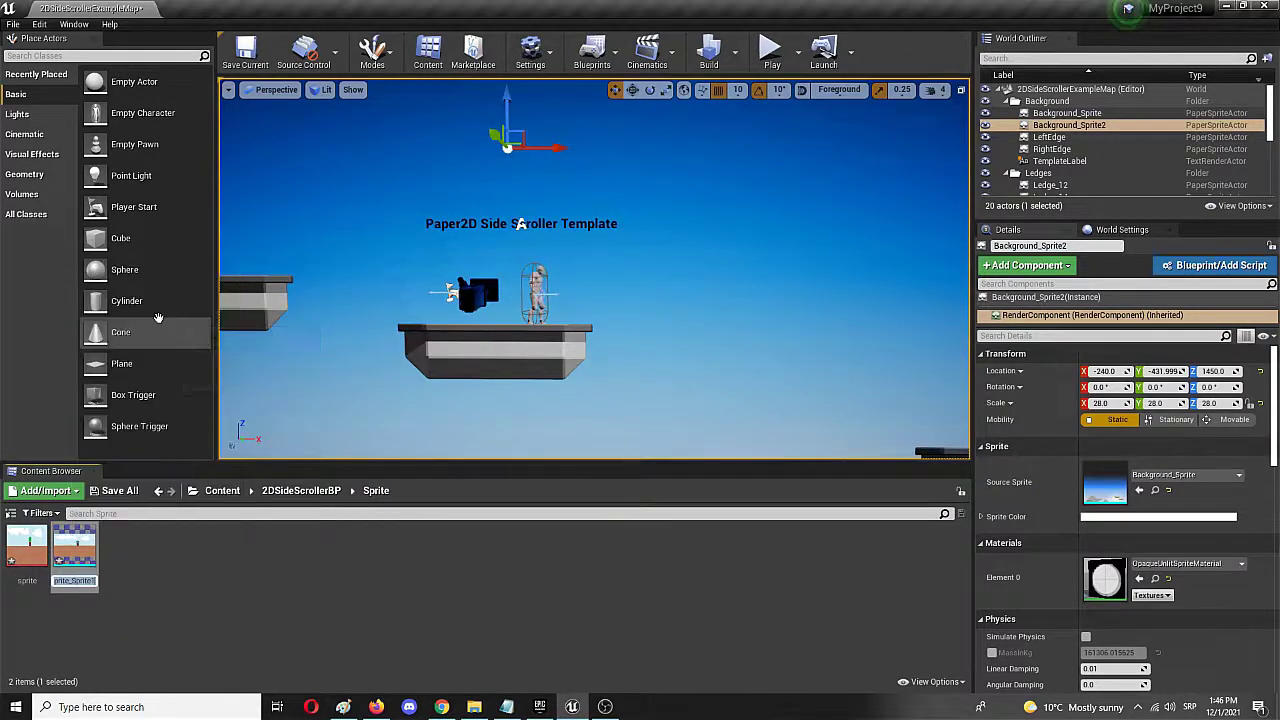
pyautogui.write('ground')
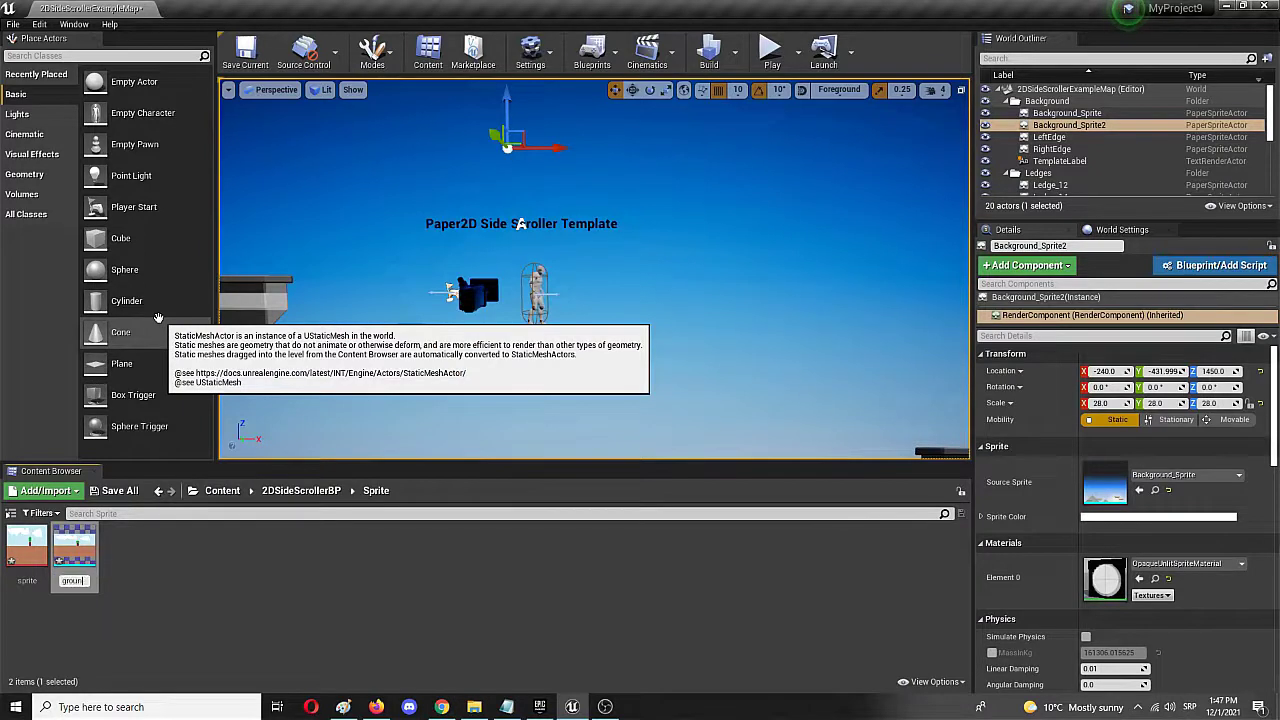
pyautogui.press('Return')
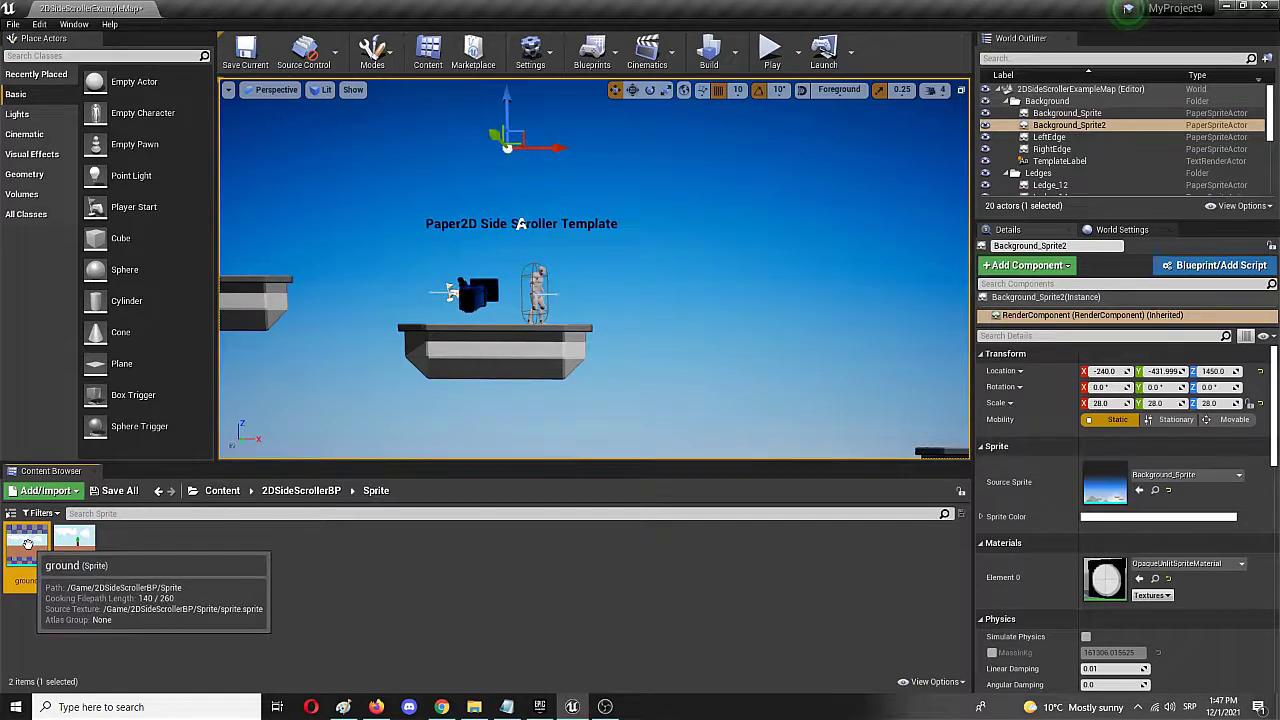
# Place the ground sprite in the level beside the character's ledge, at about X 870, Y -290, Z 800.
pyautogui.moveTo(27, 545); pyautogui.dragTo(777, 338)
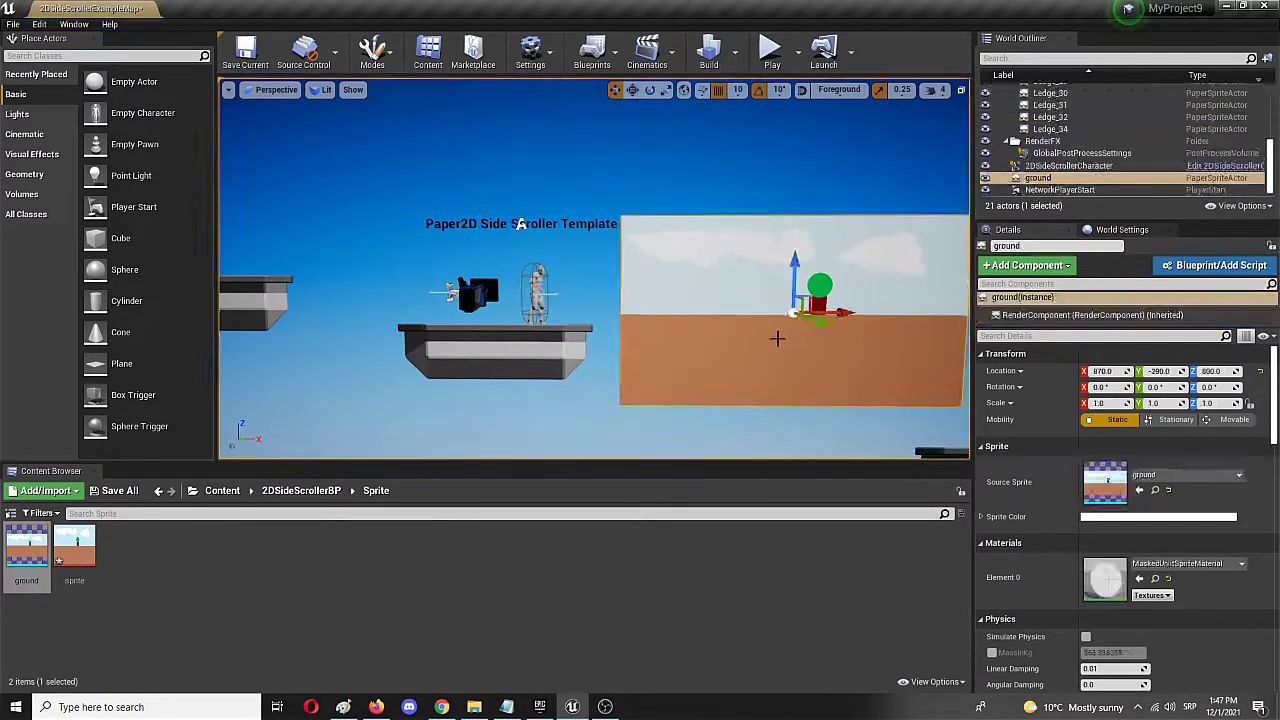
pyautogui.moveTo(840, 440); pyautogui.dragTo(823, 386, button='right')
pyautogui.click(835, 314)
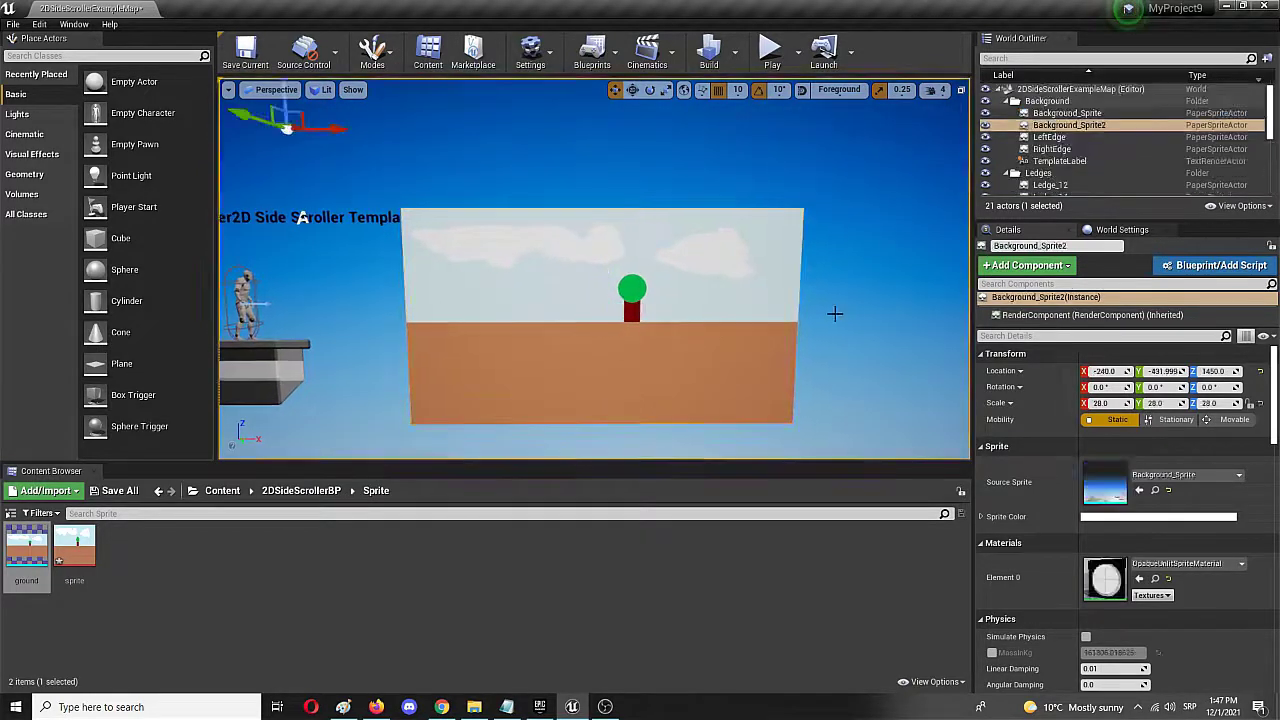
# Move the placed ground sprite forward to Y 20 and lower it to Z 570.
pyautogui.click(559, 317)
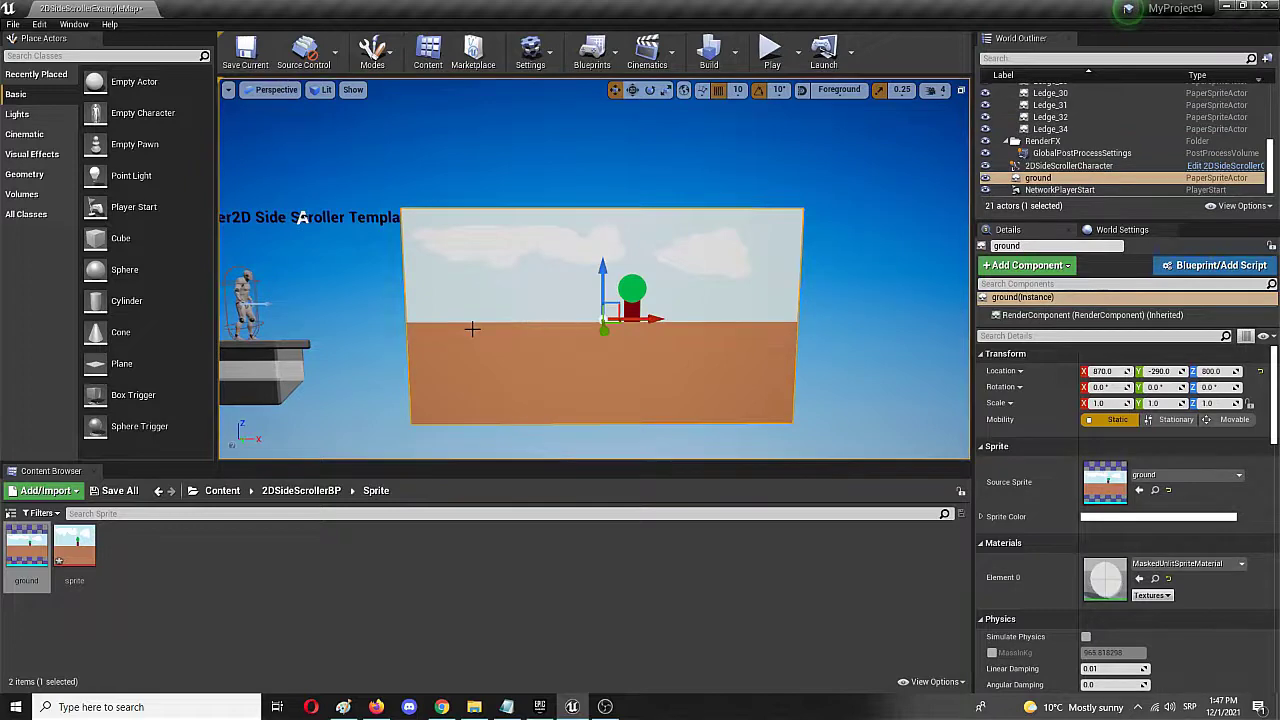
pyautogui.moveTo(472, 328)
pyautogui.mouseDown(button='right')
pyautogui.moveTo(645, 318)
pyautogui.moveTo(478, 312)
pyautogui.mouseUp(button='right')
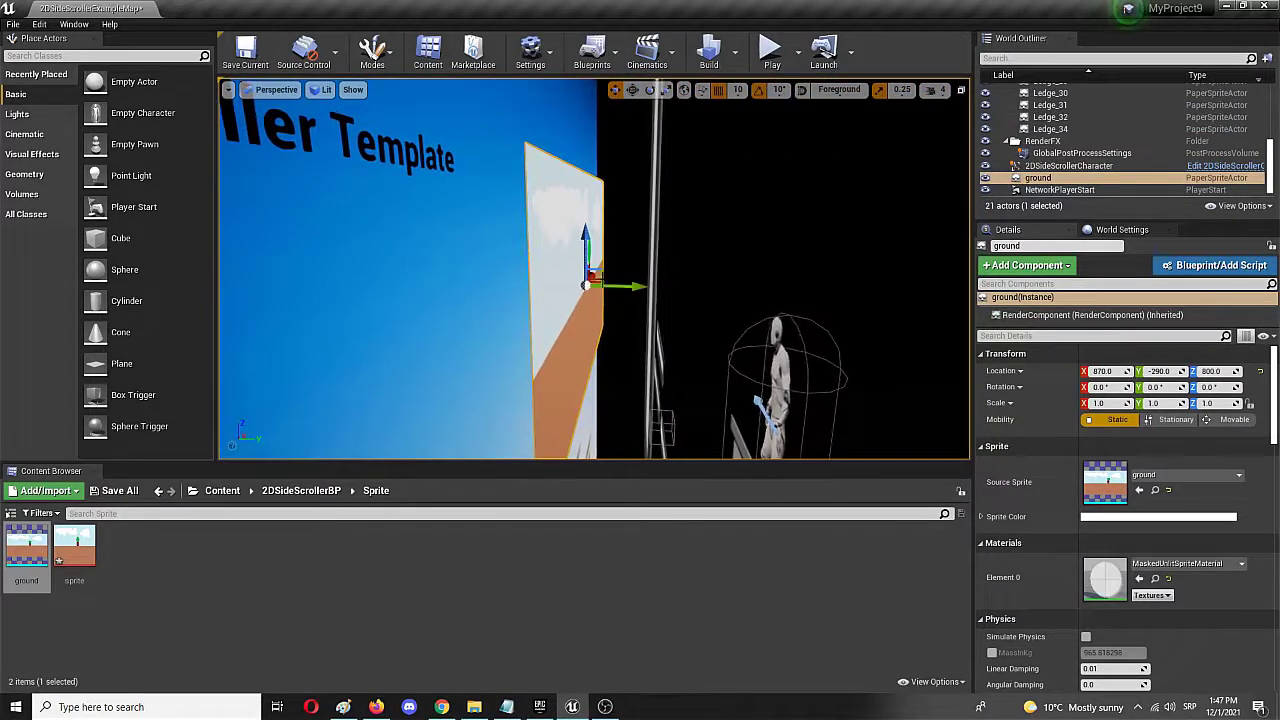
pyautogui.moveTo(622, 286); pyautogui.dragTo(718, 286)
pyautogui.moveTo(718, 286); pyautogui.dragTo(655, 320, button='right')
pyautogui.moveTo(475, 145); pyautogui.dragTo(469, 191, button='right')
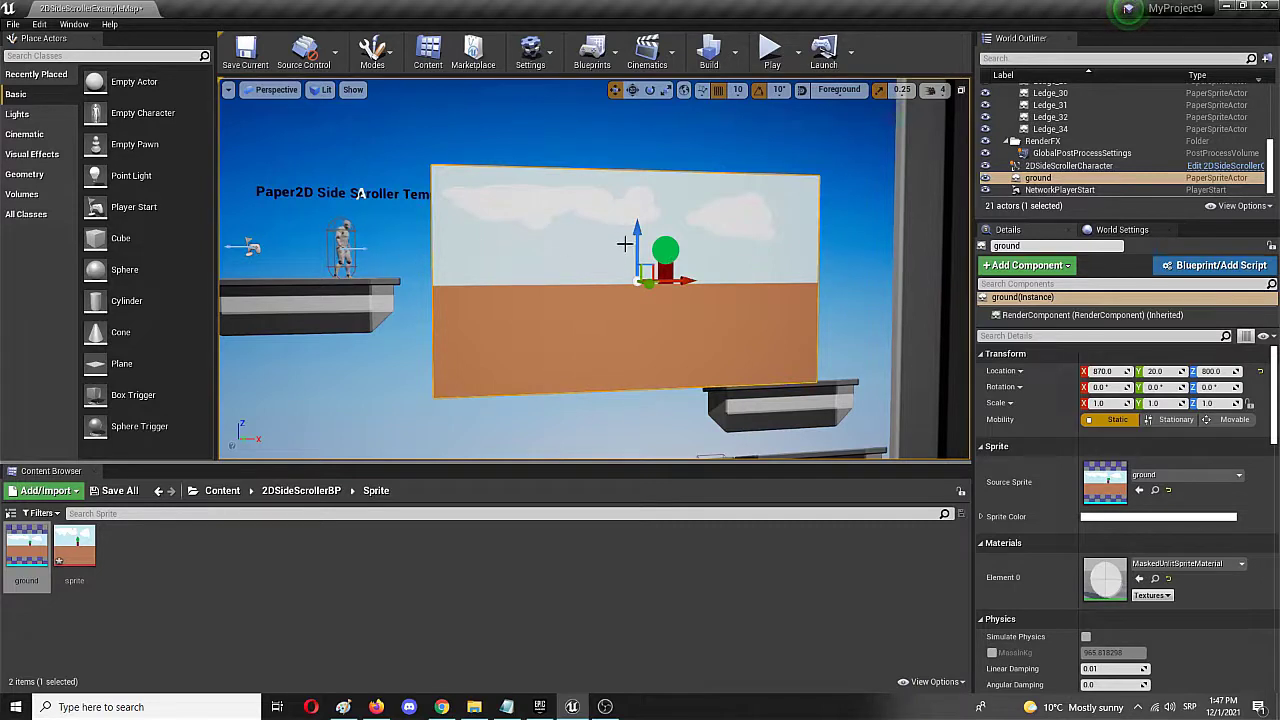
pyautogui.moveTo(634, 230); pyautogui.dragTo(628, 297)
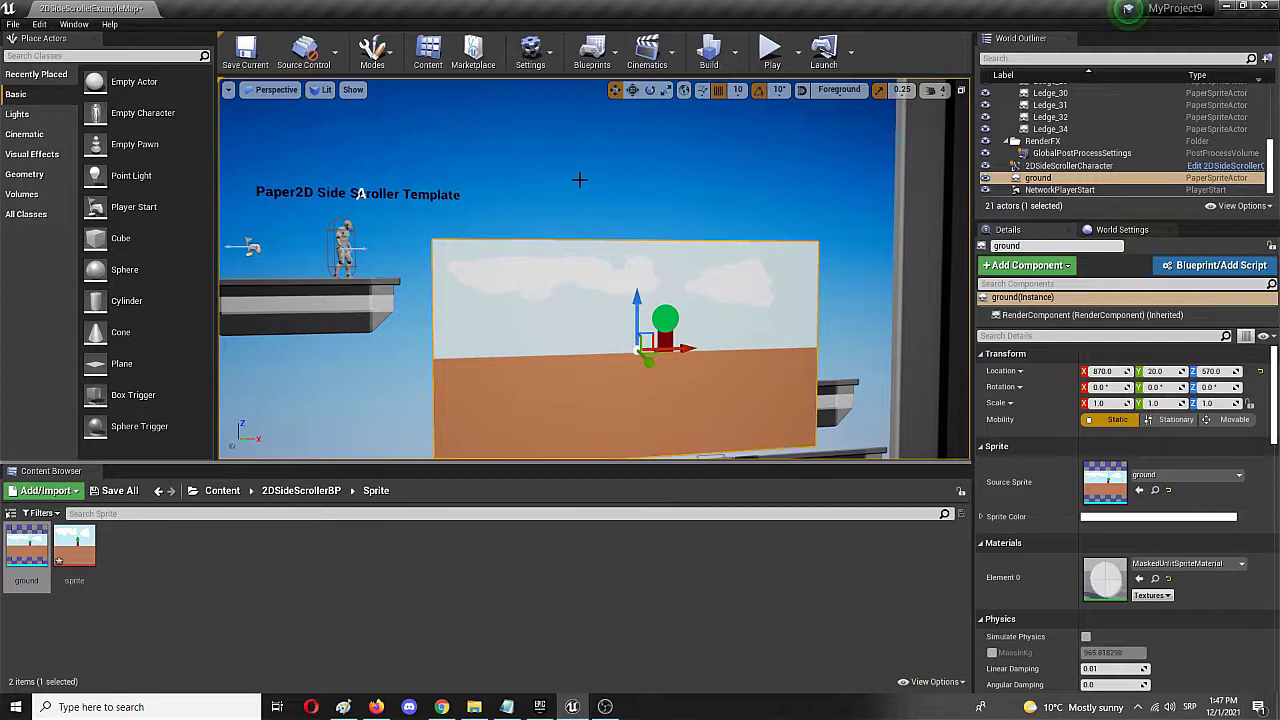
# Play-test the level by running and jumping the character between the ledge and the ground sprite, and stop the session.
pyautogui.click(770, 60)
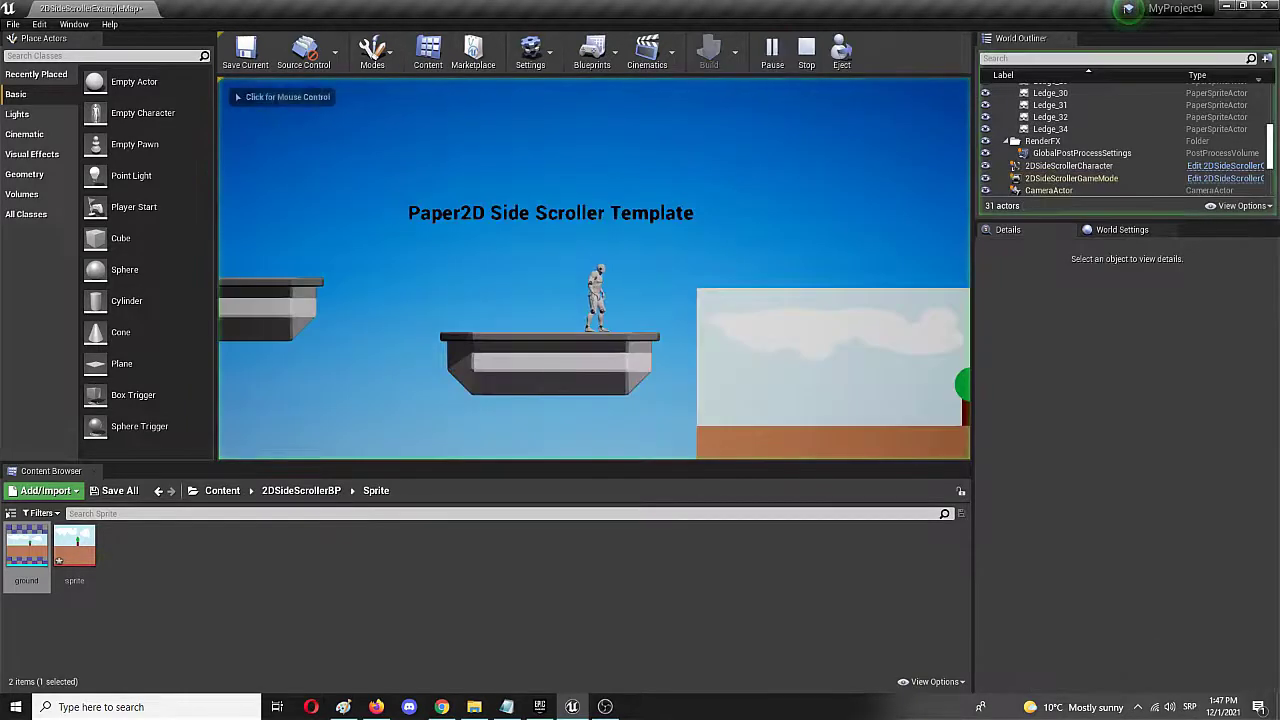
pyautogui.press('d')
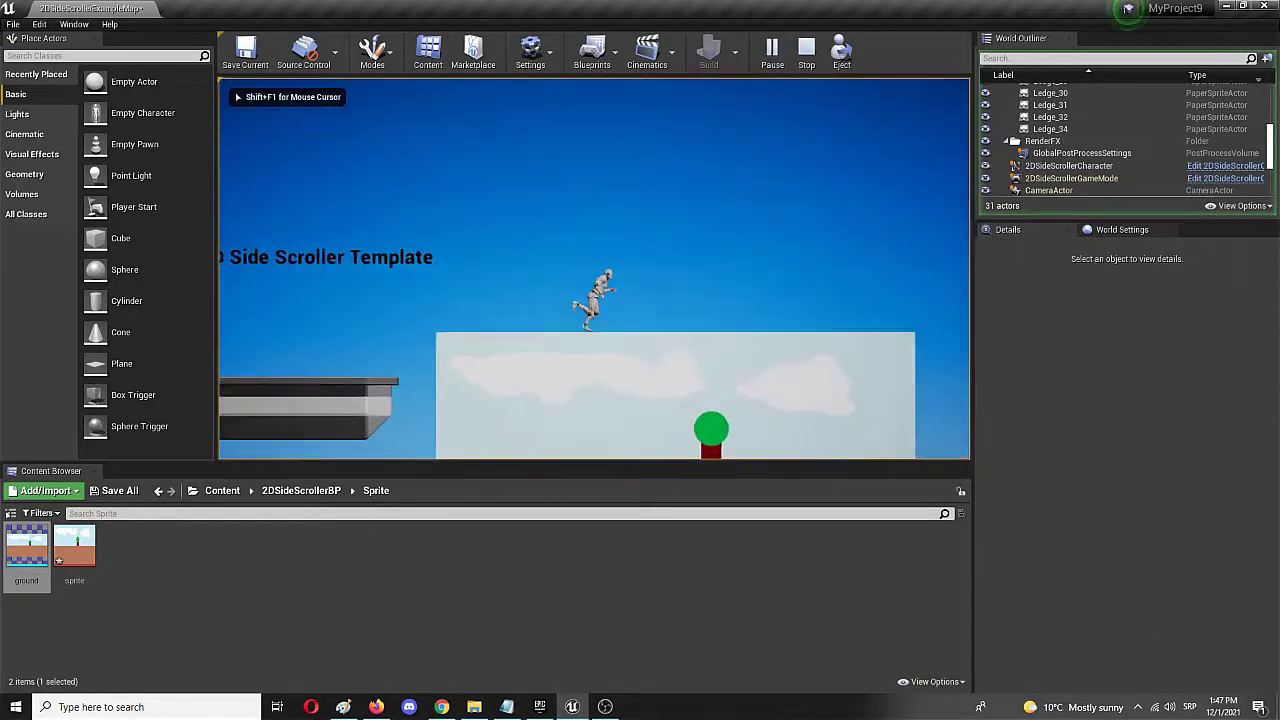
pyautogui.press('a')
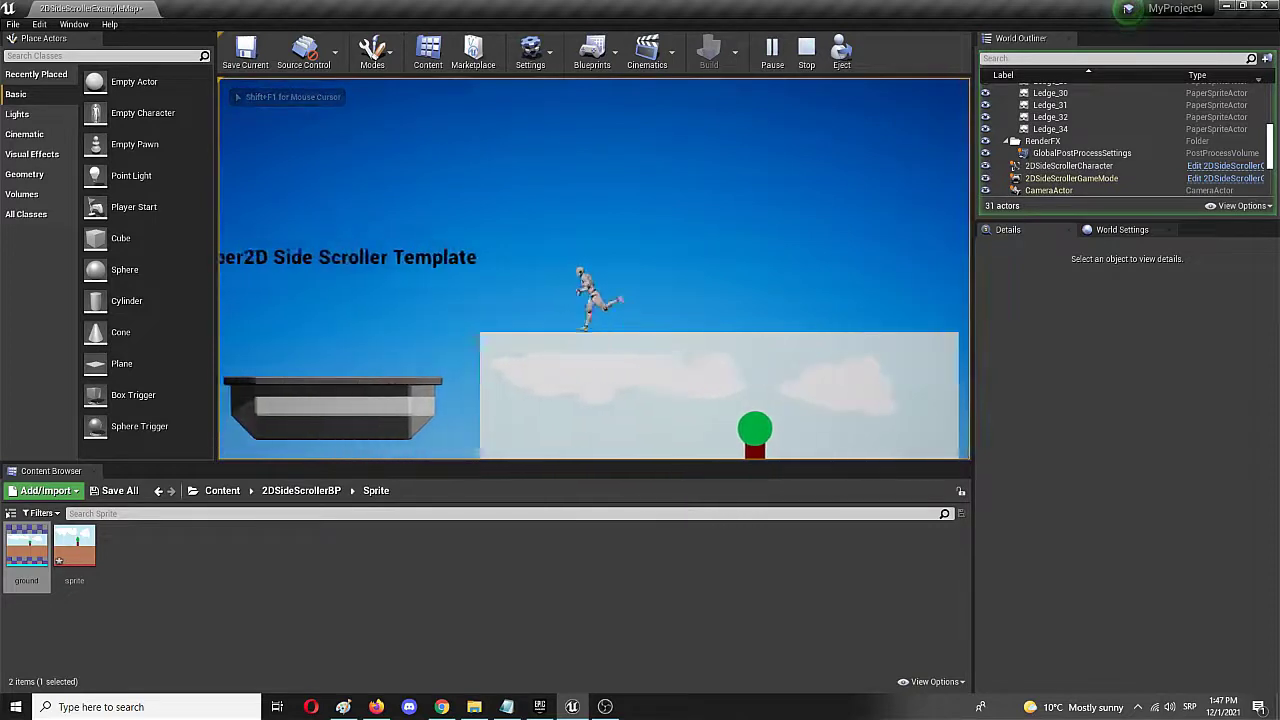
pyautogui.press('space')
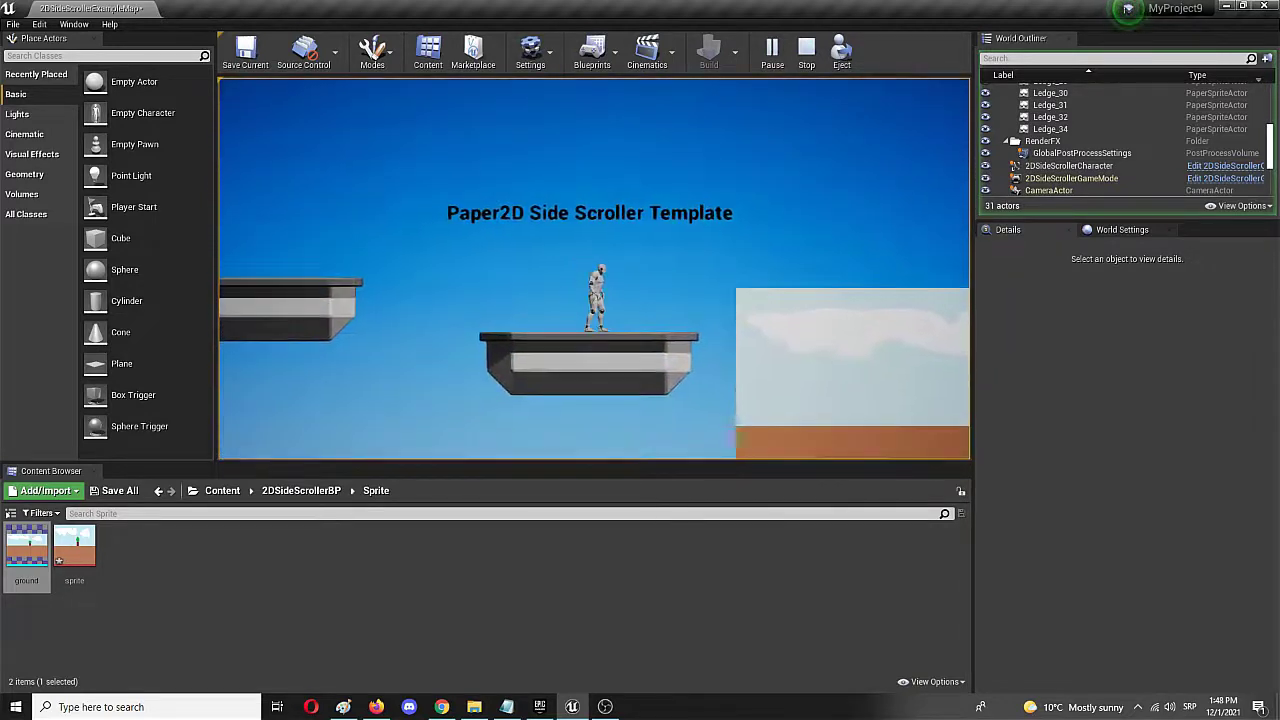
pyautogui.press('d')
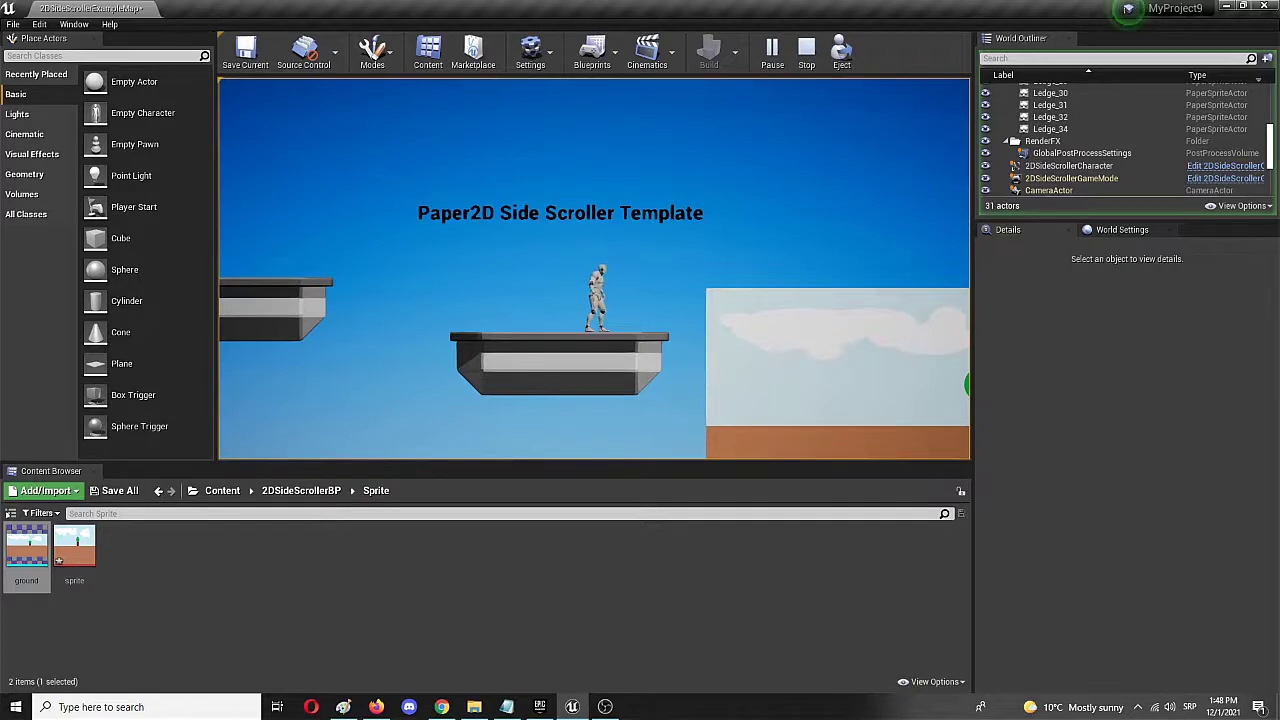
pyautogui.press('Escape')
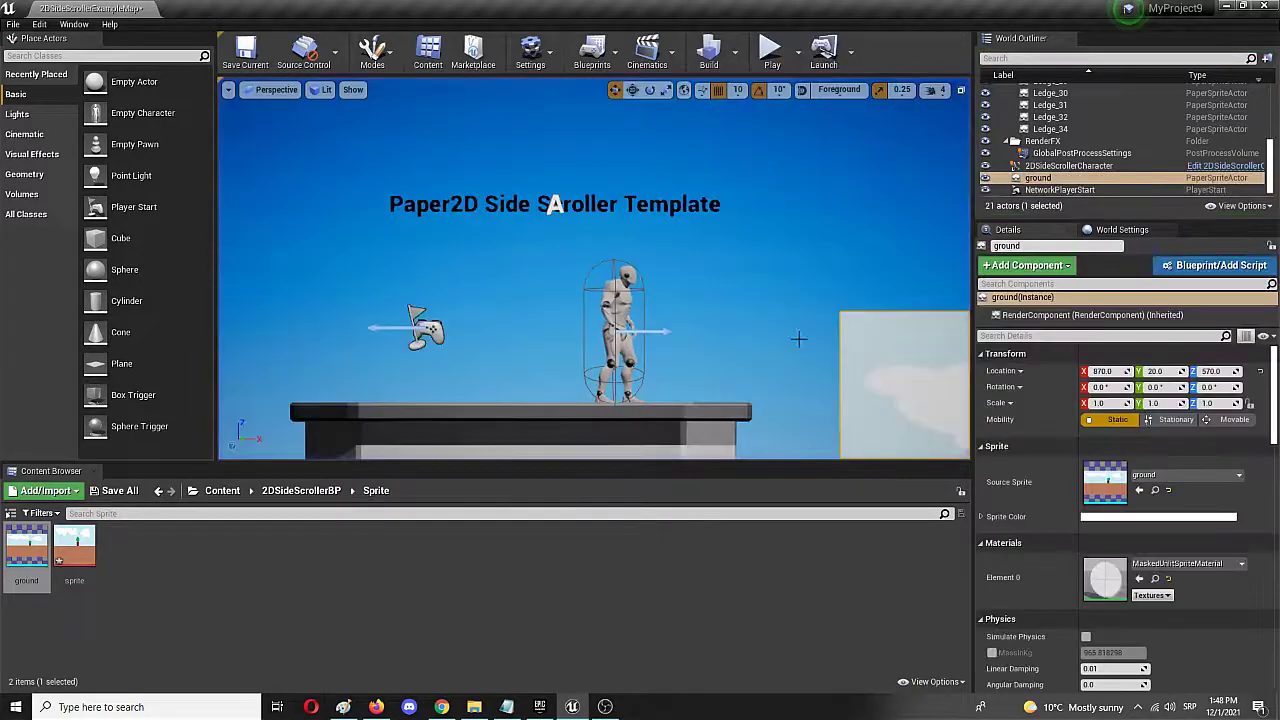
# Raise the ground sprite to Z 830 and shift it along the X axis to 840.
pyautogui.press('f')
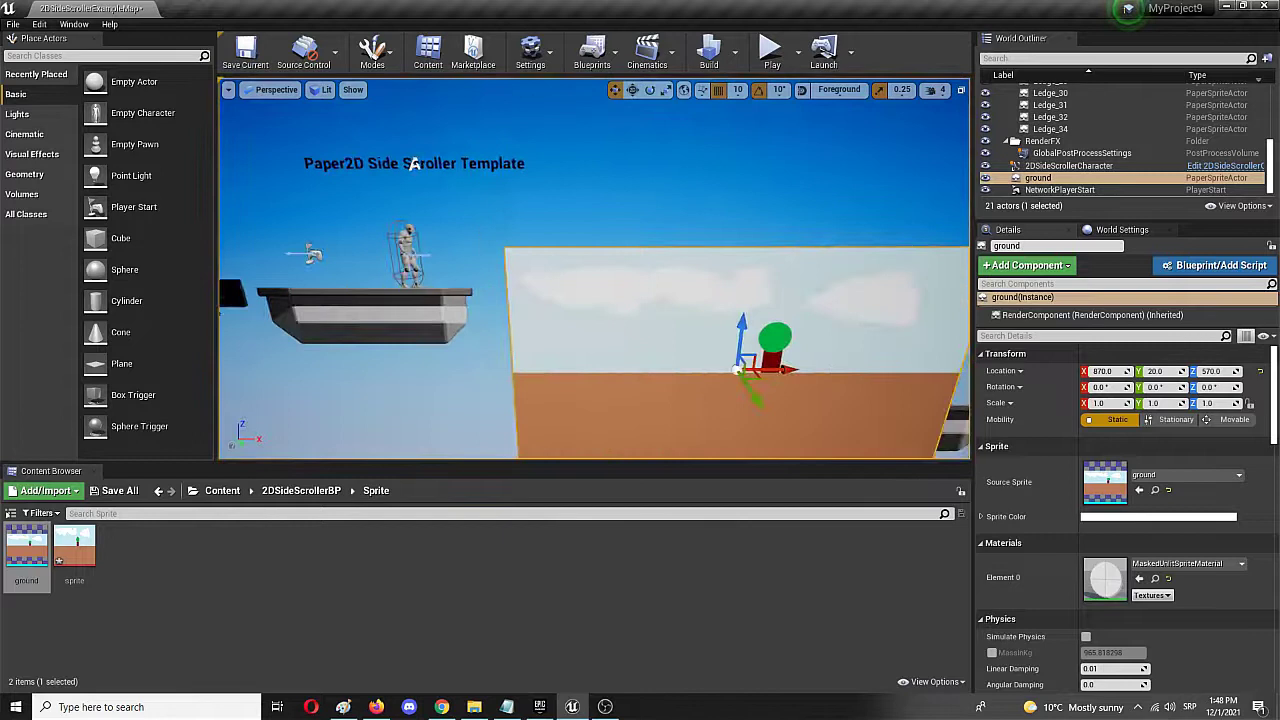
pyautogui.moveTo(687, 351); pyautogui.dragTo(694, 239)
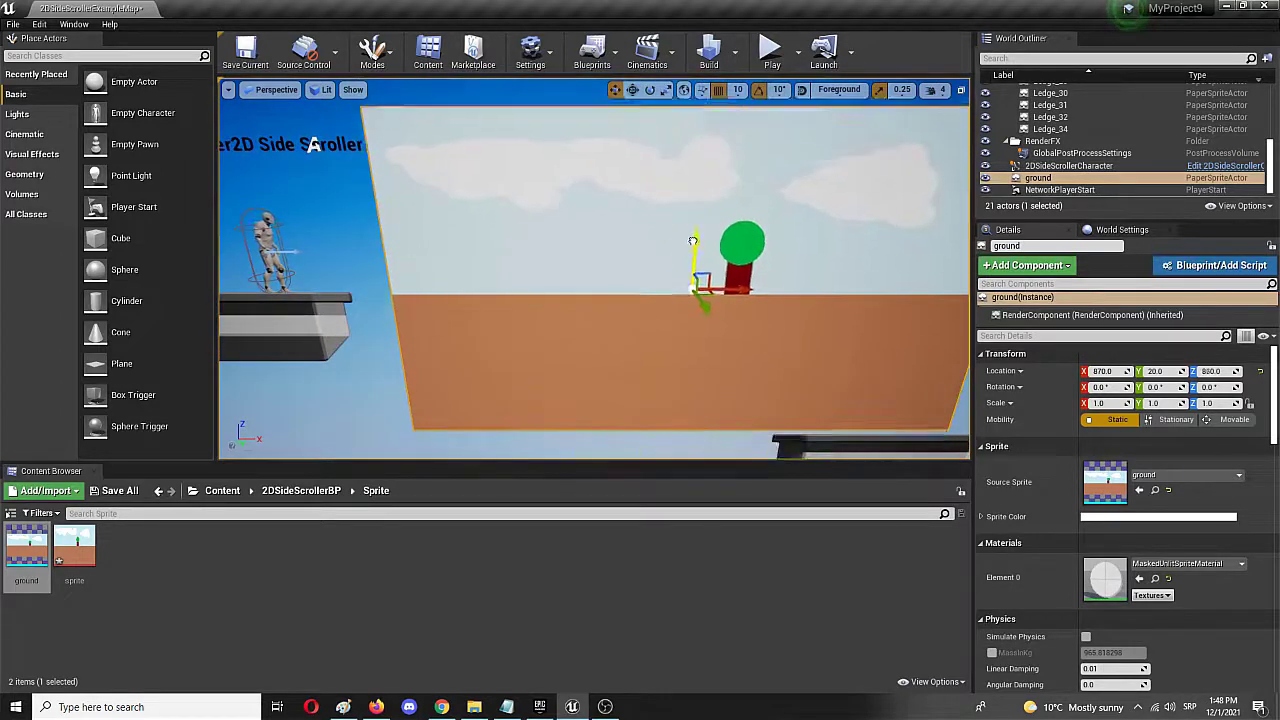
pyautogui.moveTo(742, 289); pyautogui.dragTo(726, 289)
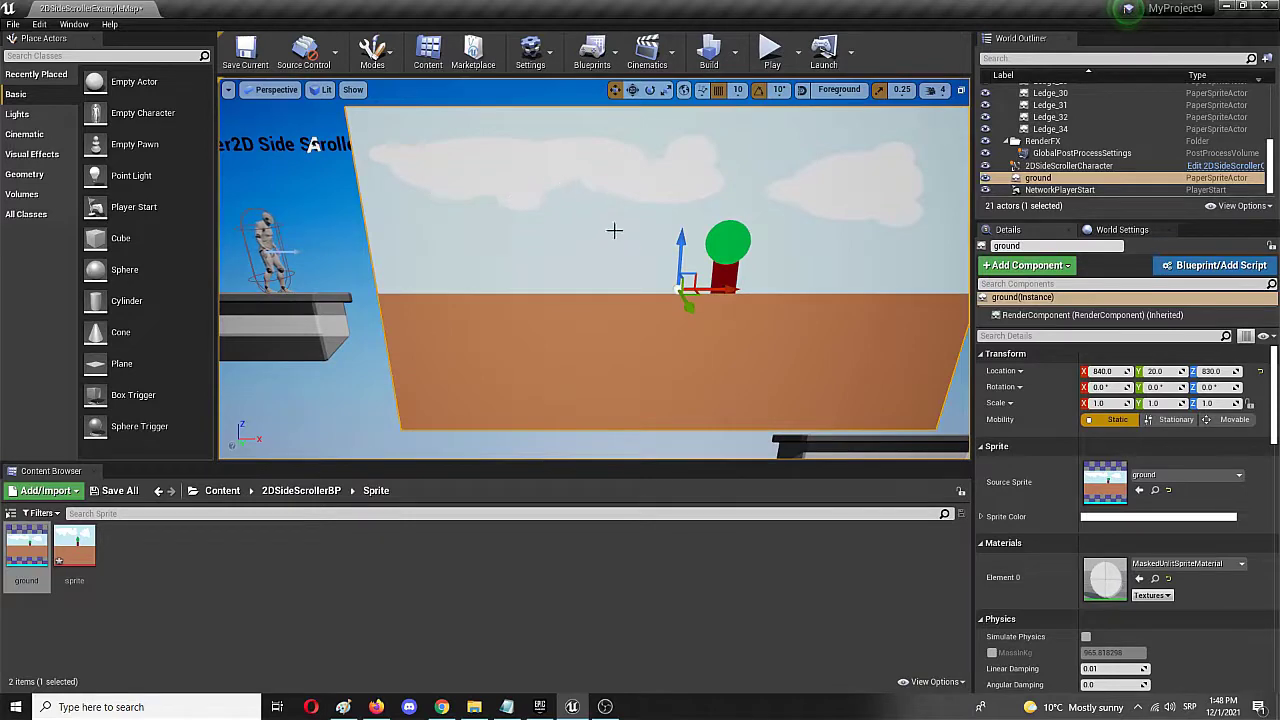
pyautogui.moveTo(353, 276); pyautogui.dragTo(520, 295, button='right')
pyautogui.click(418, 373)
pyautogui.click(541, 275)
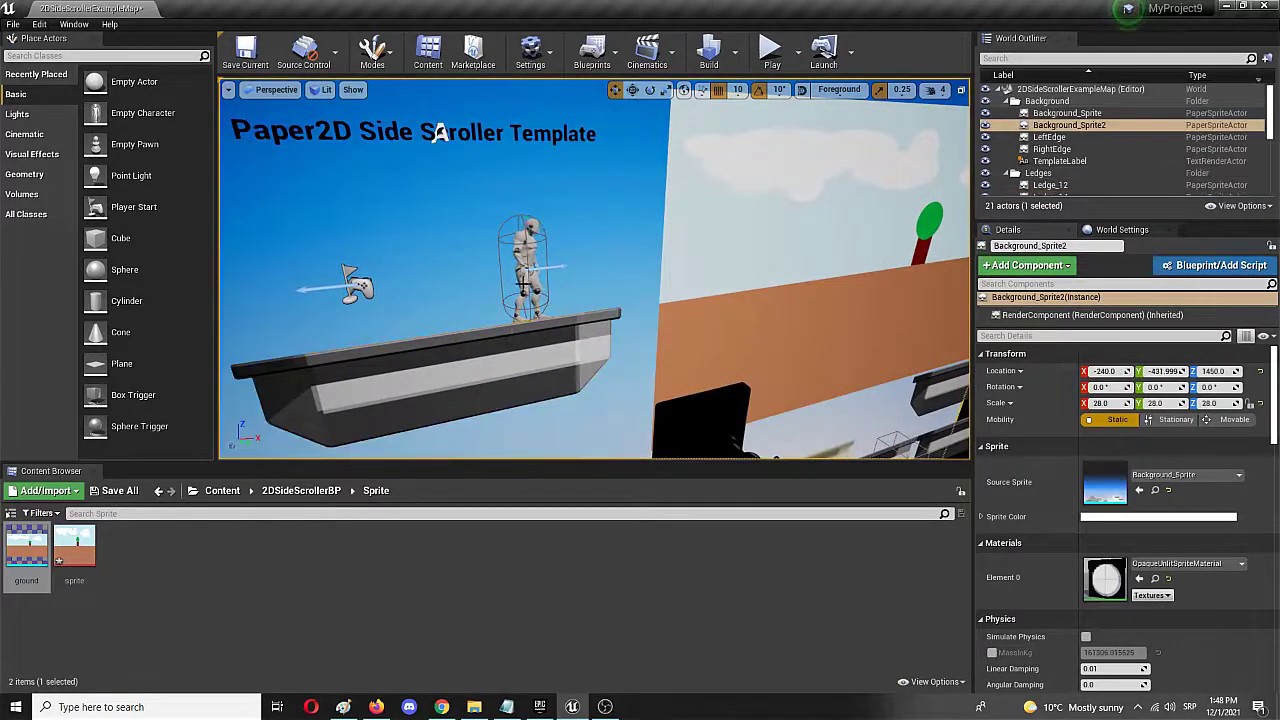
pyautogui.click(525, 270)
pyautogui.moveTo(545, 265); pyautogui.dragTo(260, 396)
pyautogui.click(463, 380)
pyautogui.moveTo(261, 396); pyautogui.dragTo(340, 355, button='right')
pyautogui.moveTo(256, 181); pyautogui.dragTo(250, 150, button='right')
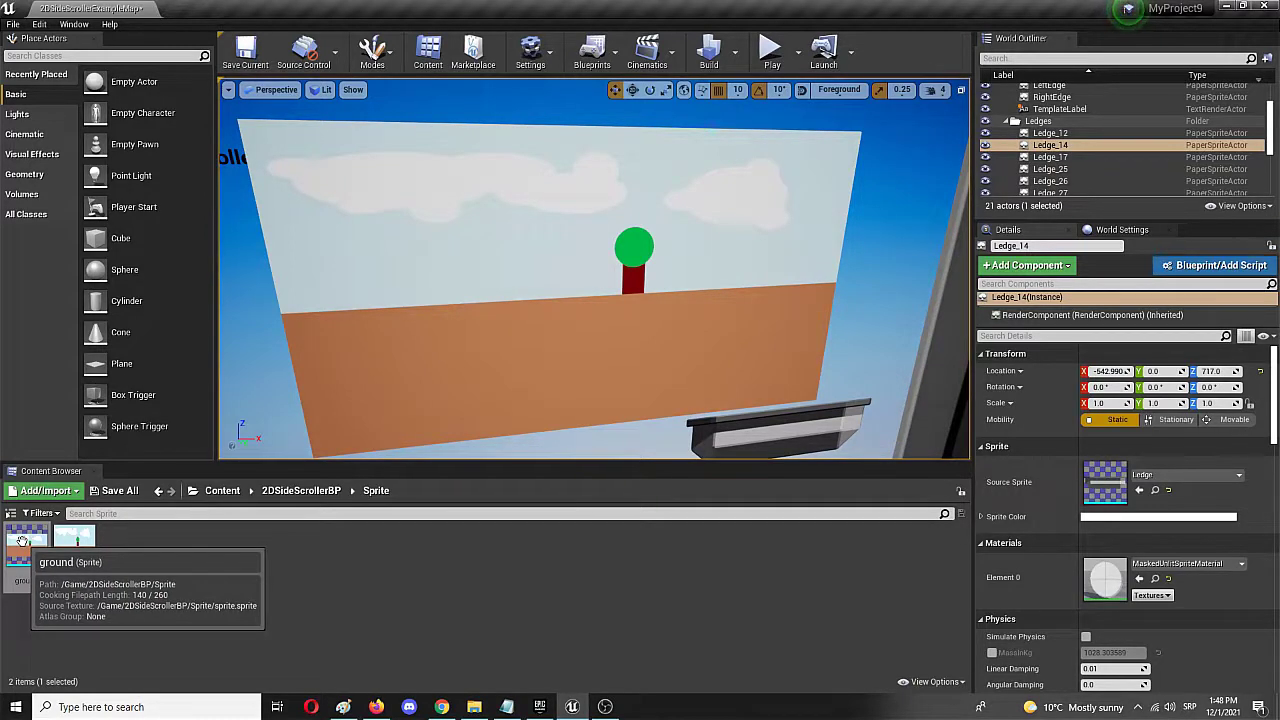
# Open the ground sprite asset for editing and dock its editor beside the level's tab.
pyautogui.doubleClick(22, 541)
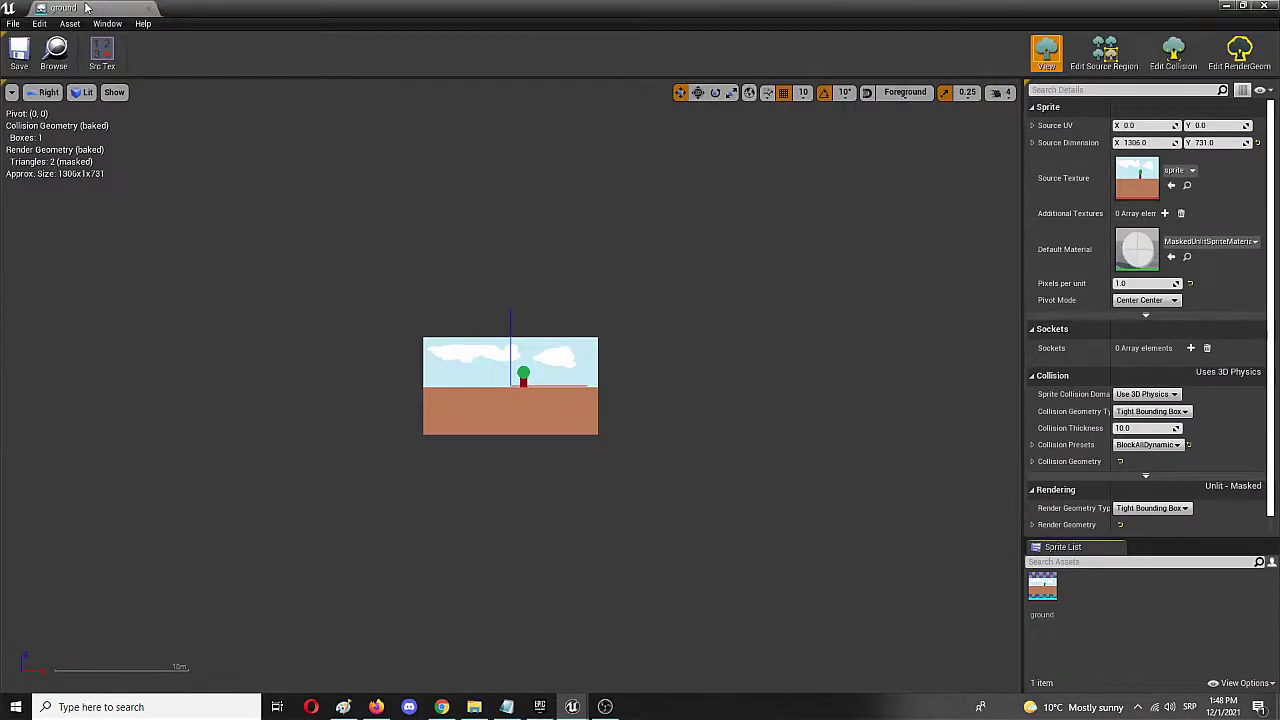
pyautogui.moveTo(87, 7); pyautogui.dragTo(190, 8)
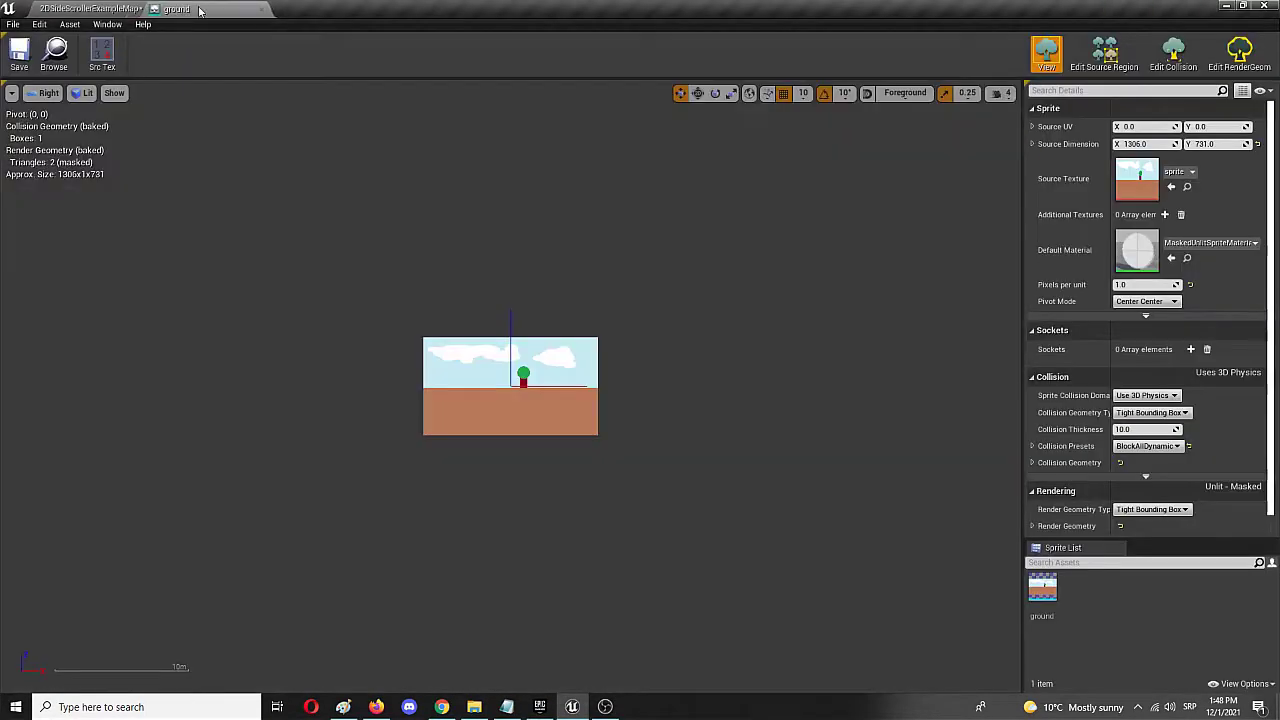
pyautogui.scroll(6, 550, 450)
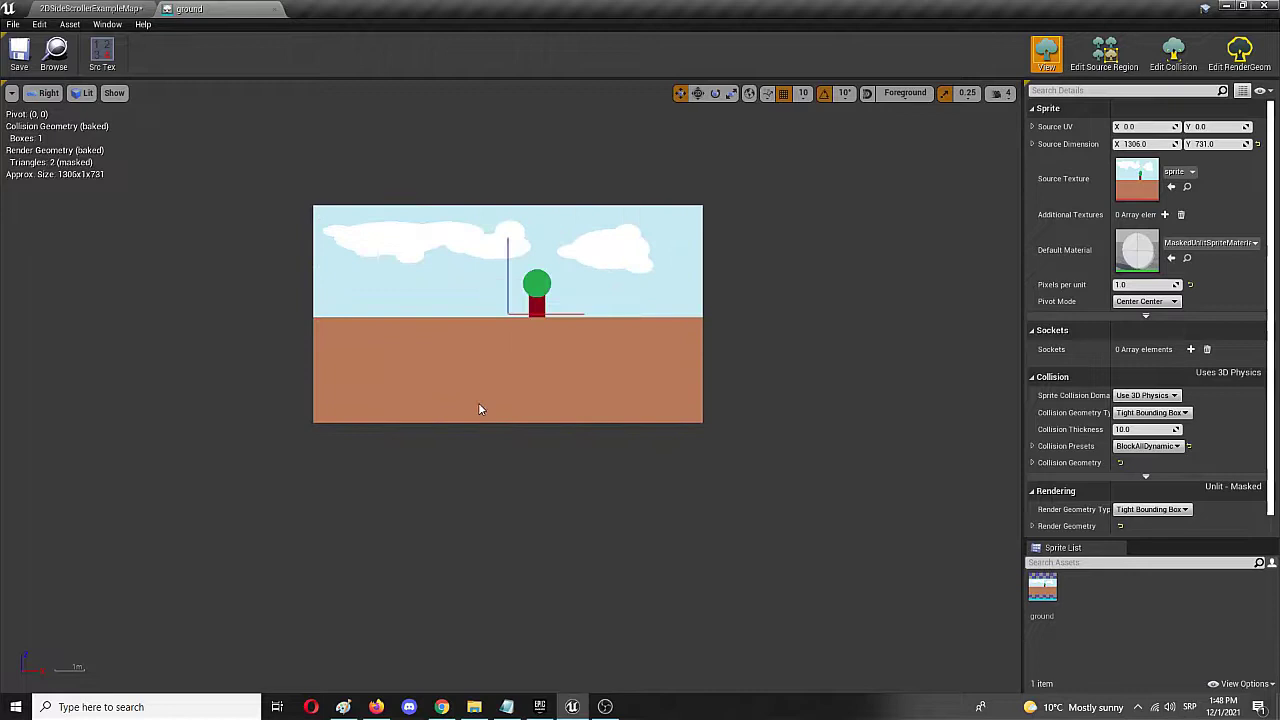
pyautogui.moveTo(251, 246); pyautogui.dragTo(194, 332, button='right')
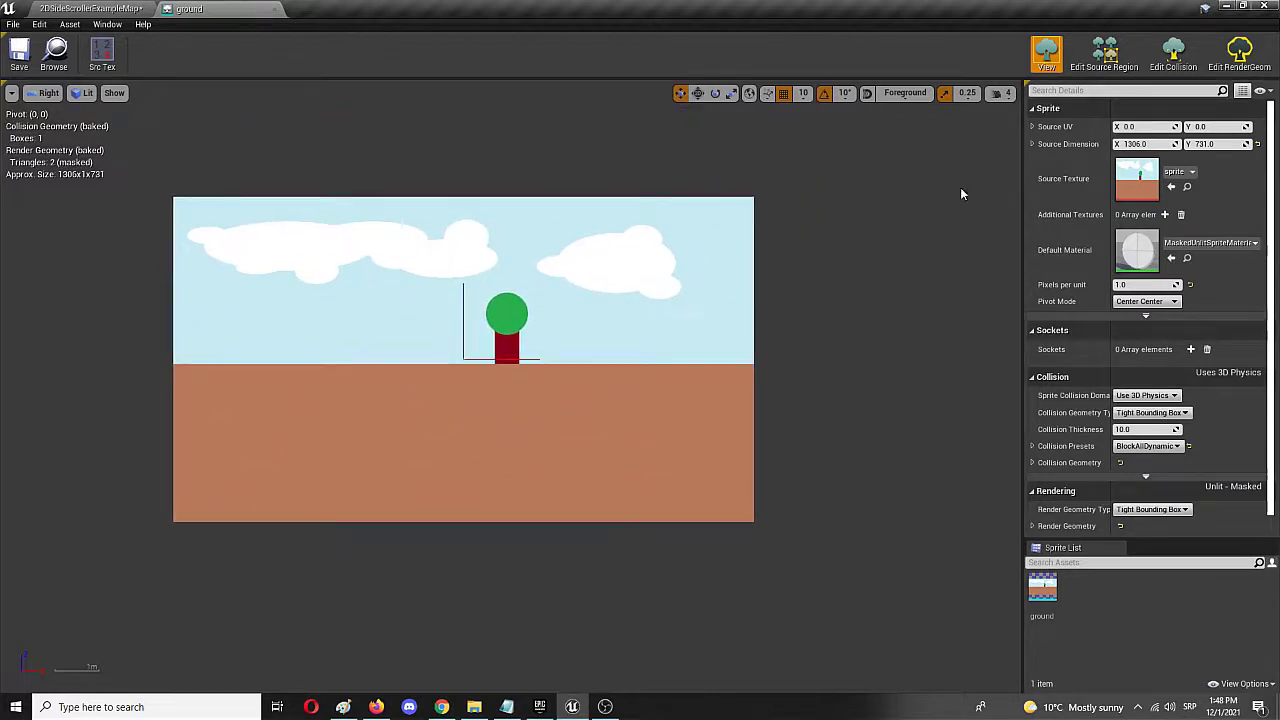
# In collision editing, lower the top edge of the sprite's collision box to the top of the brown ground and save the asset.
pyautogui.click(1180, 68)
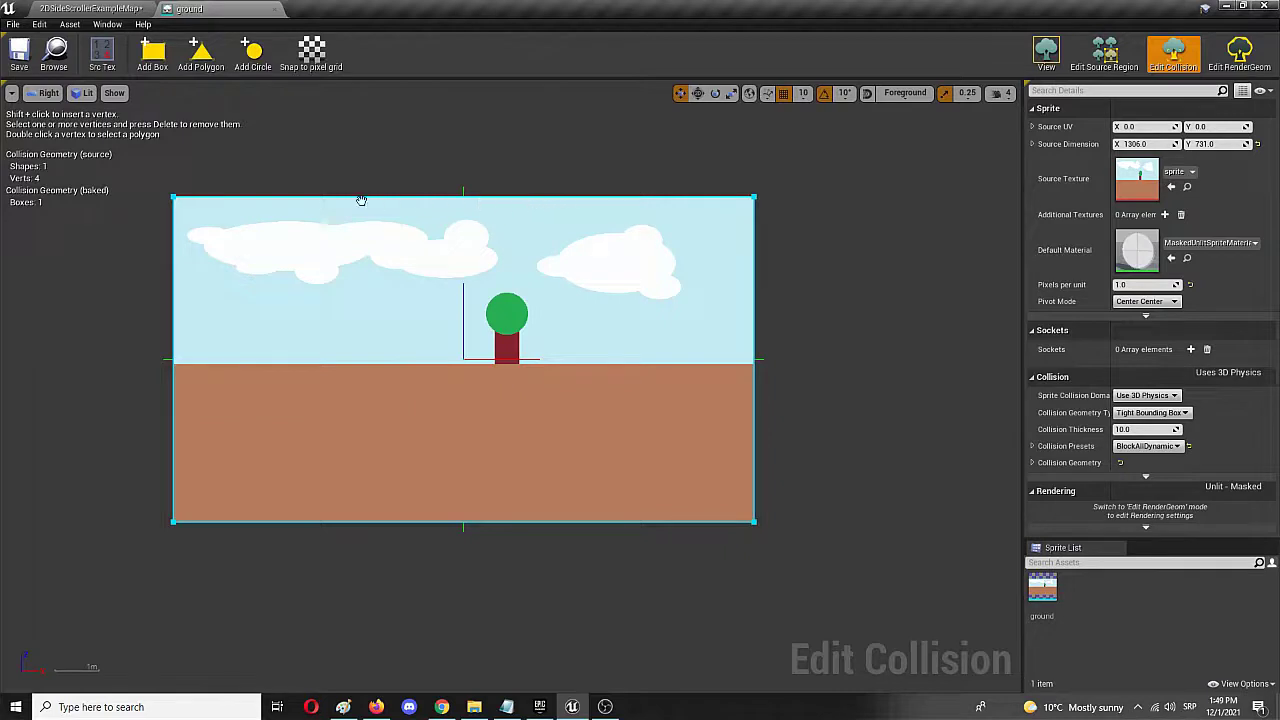
pyautogui.click(172, 199)
pyautogui.click(462, 199)
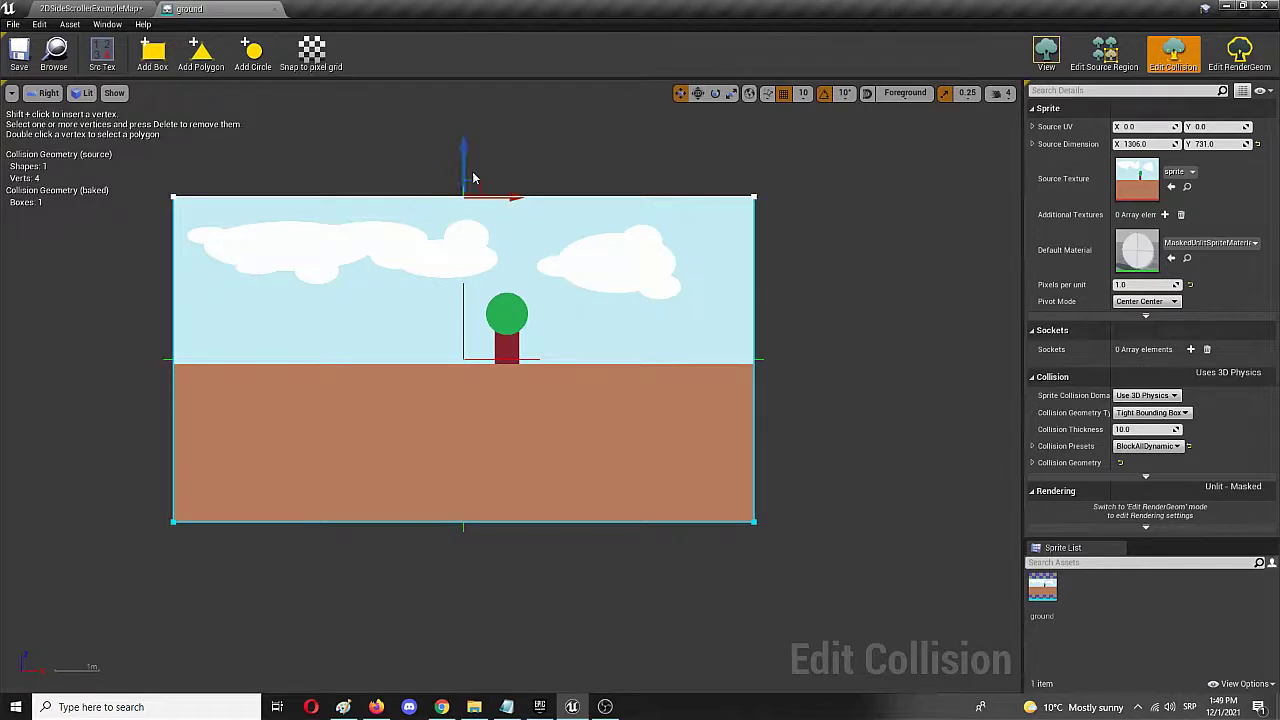
pyautogui.moveTo(463, 150); pyautogui.dragTo(466, 315)
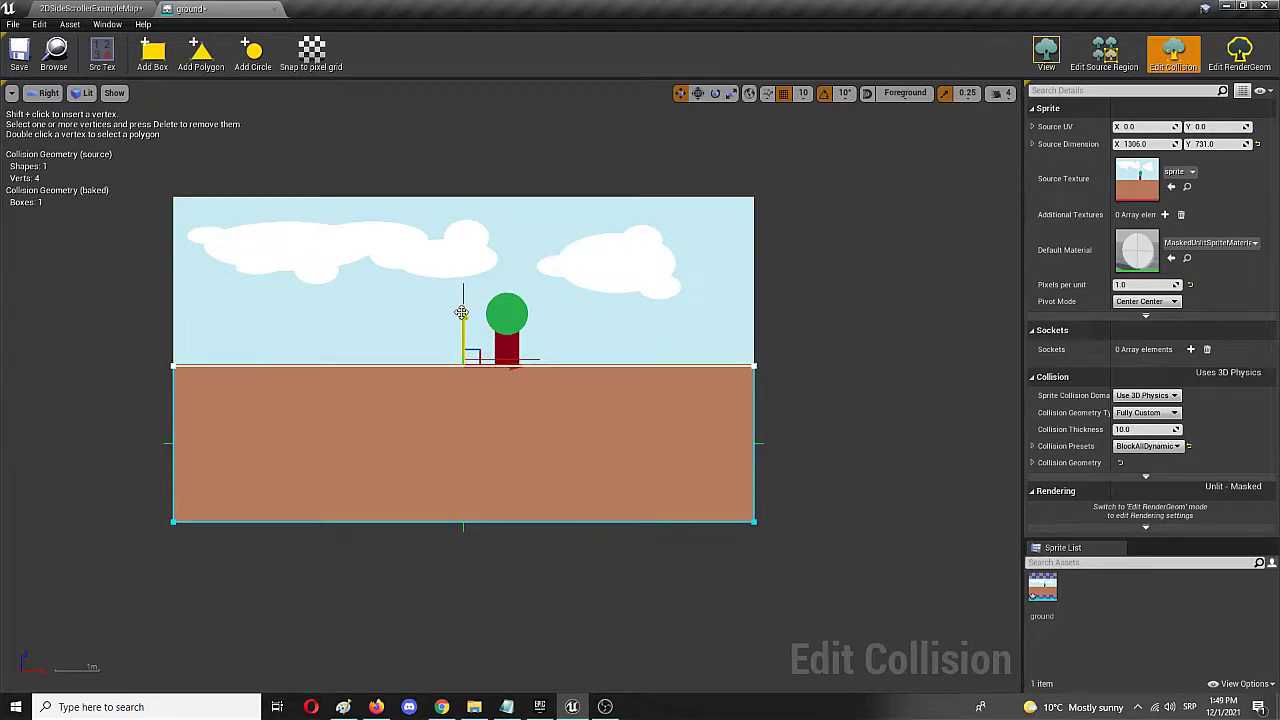
pyautogui.scroll(2, 459, 313)
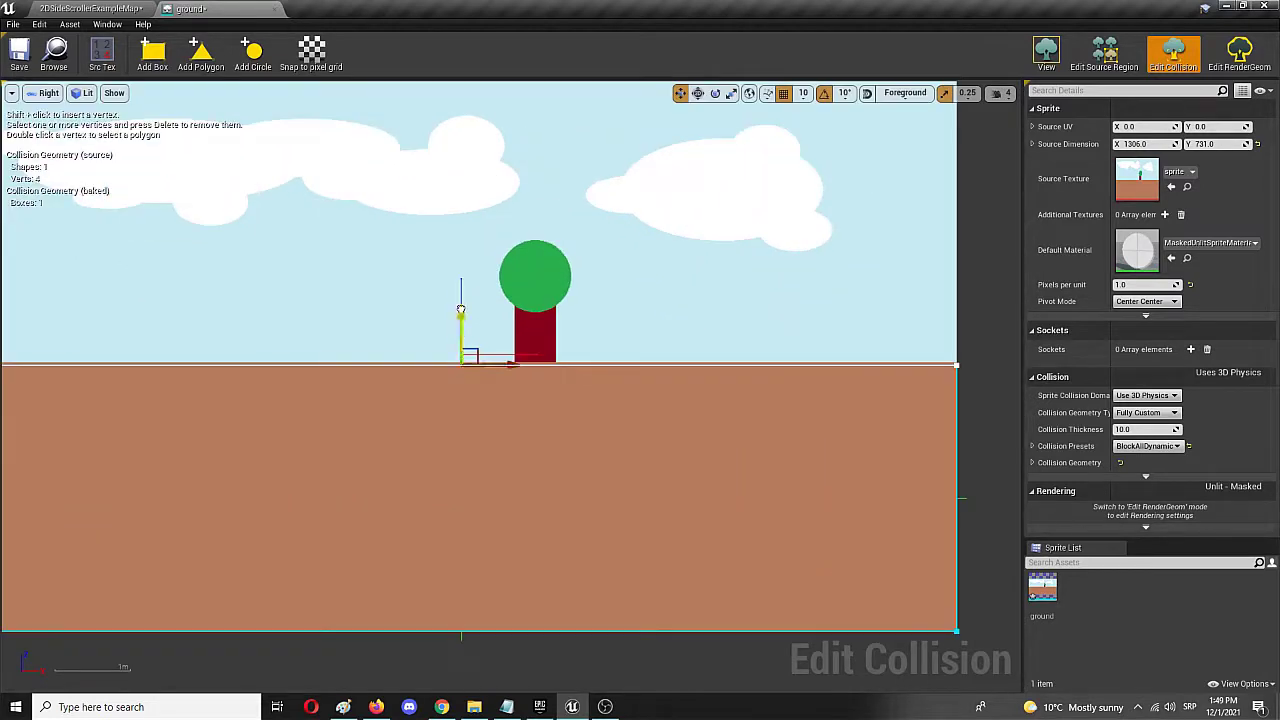
pyautogui.moveTo(461, 310); pyautogui.dragTo(461, 310)
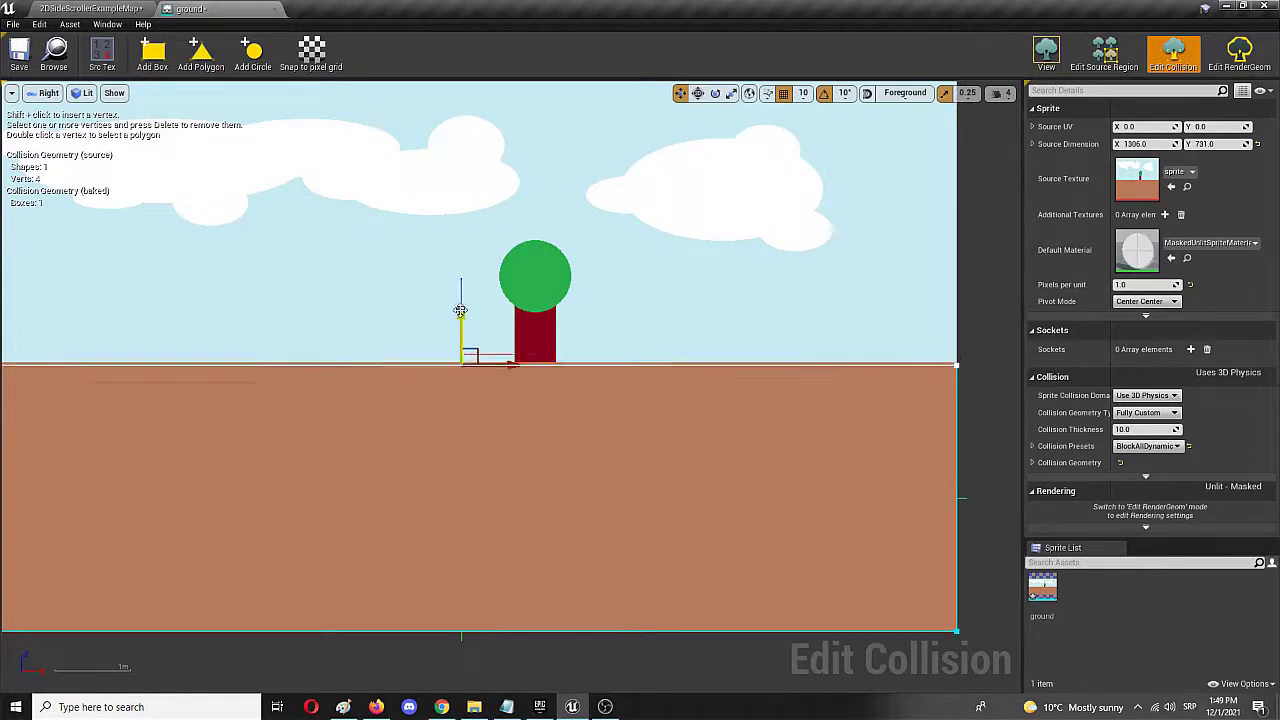
pyautogui.scroll(-4, 300, 258)
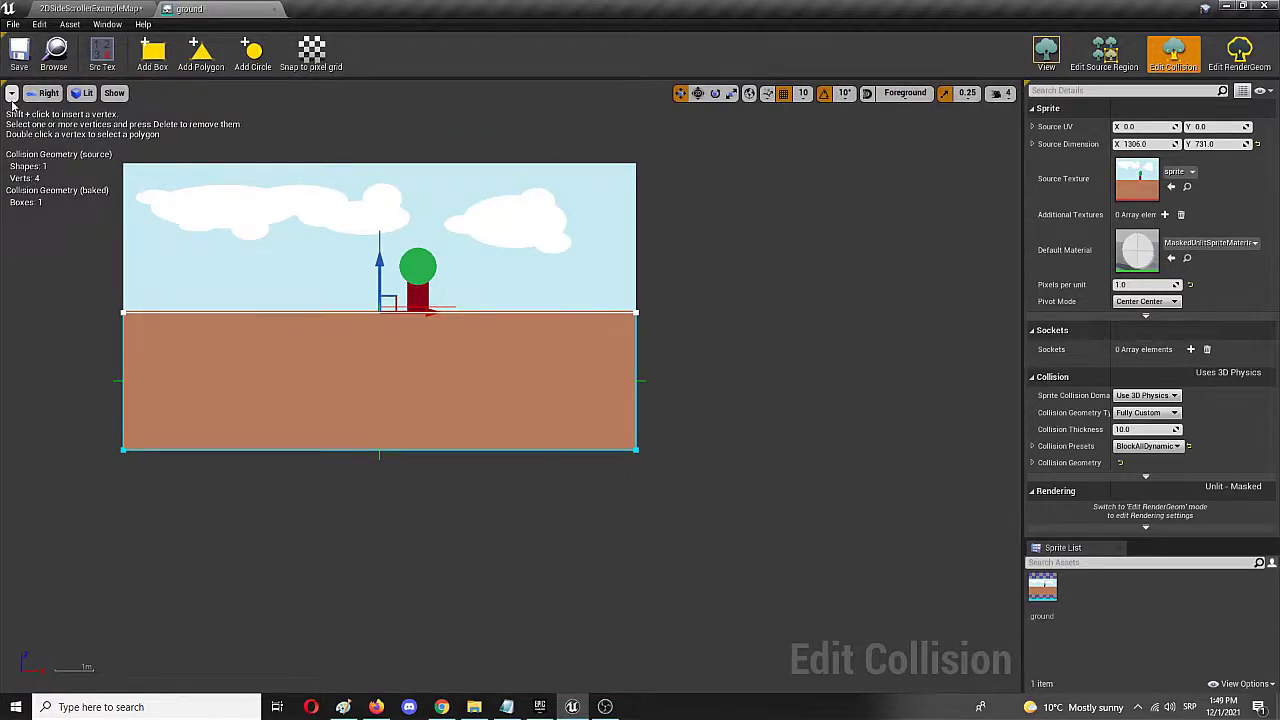
pyautogui.click(84, 216)
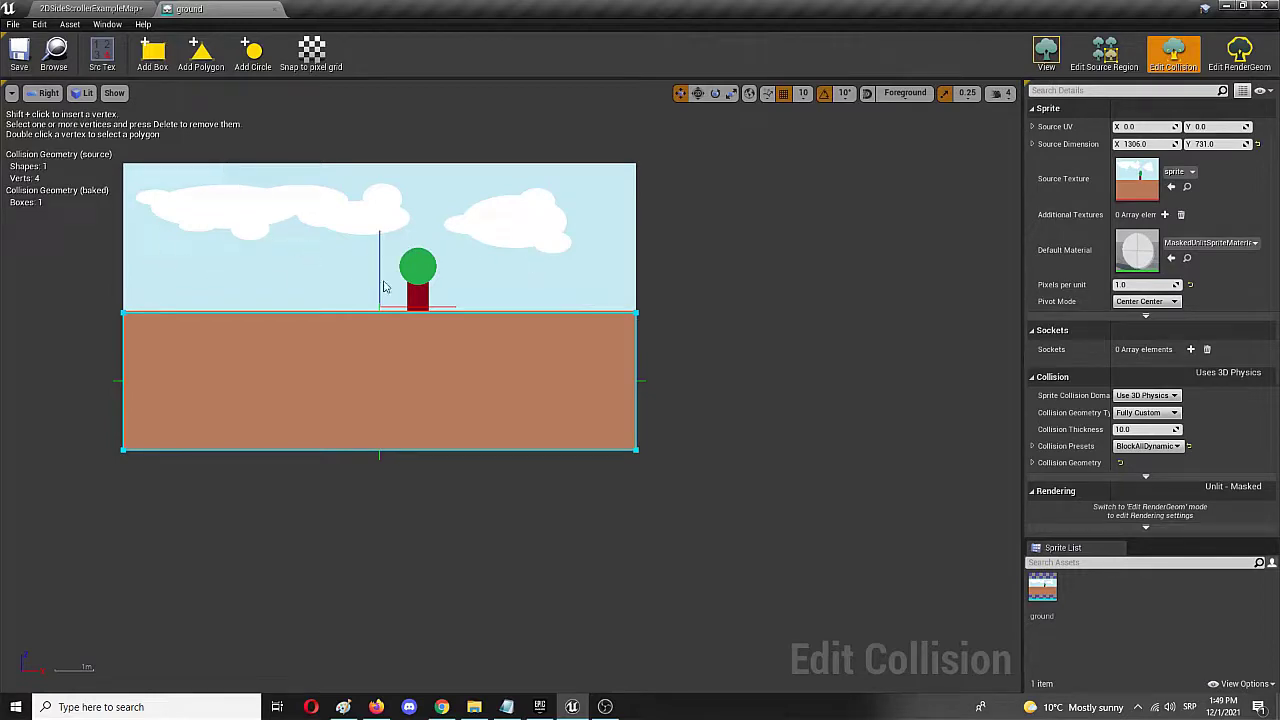
# Play-test the level by jumping from the ledge onto the ground sprite and running back and forth, and stop the session.
pyautogui.click(73, 10)
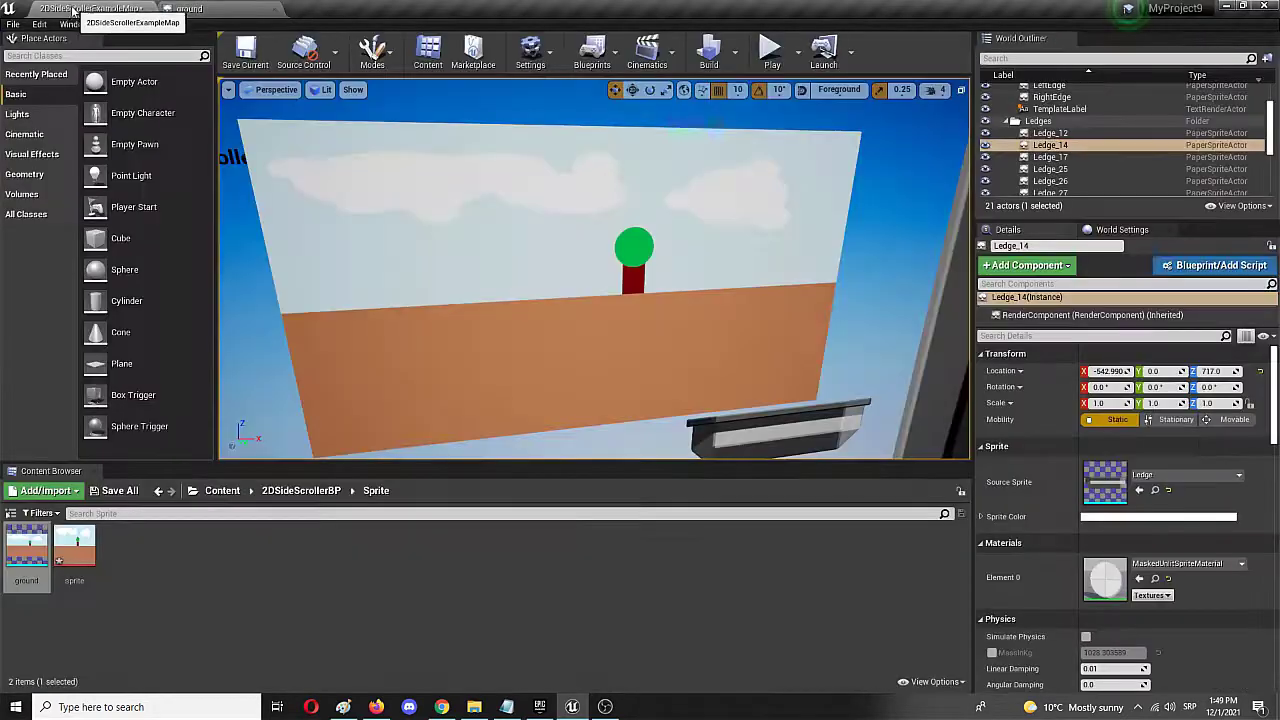
pyautogui.click(770, 52)
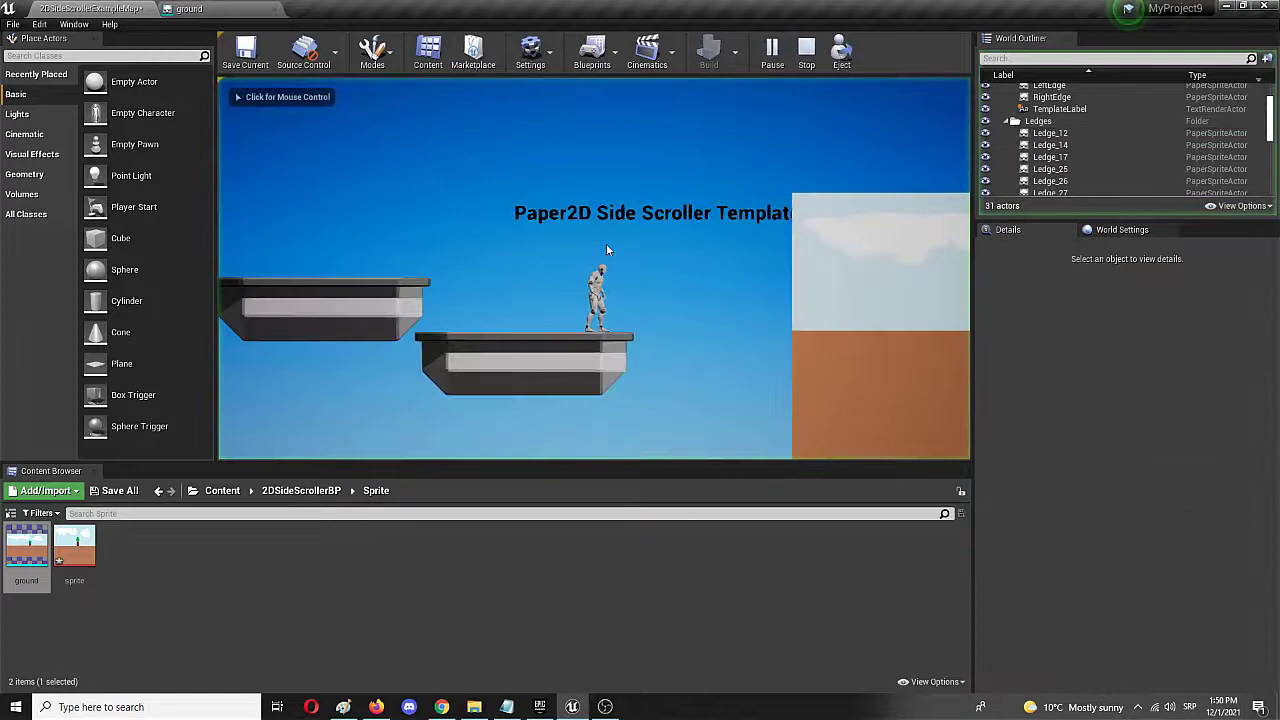
pyautogui.press('space')
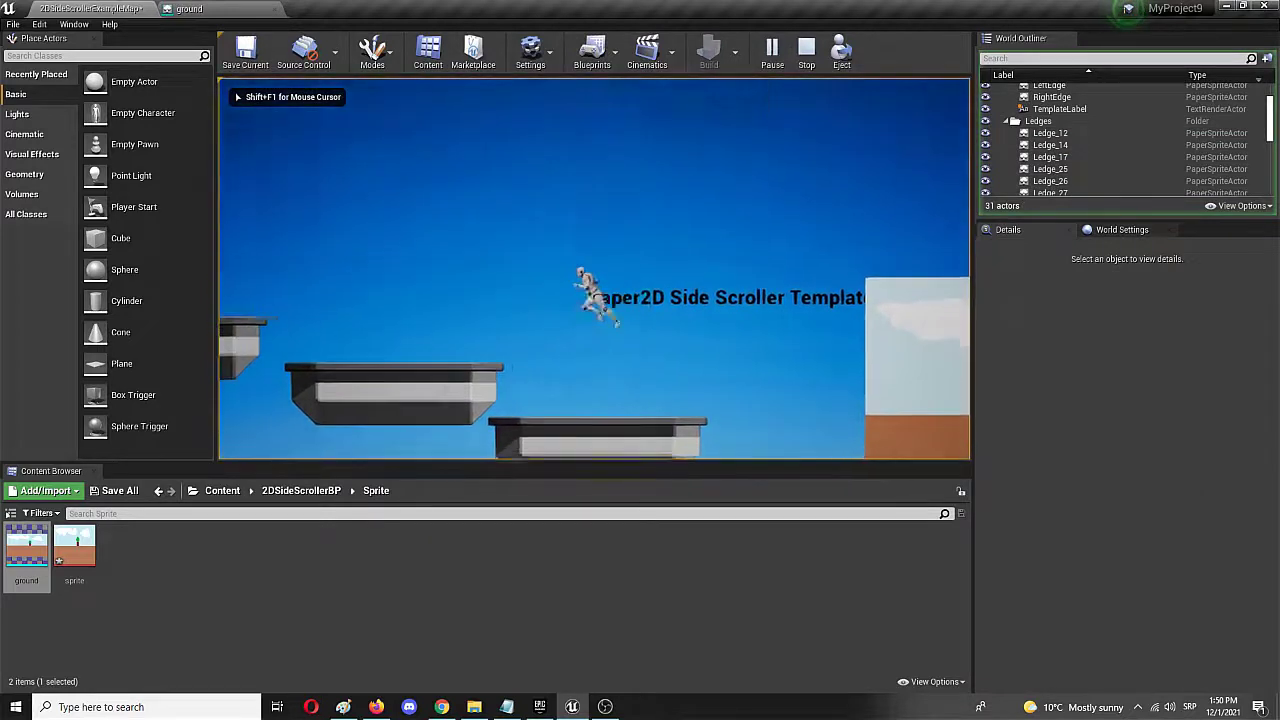
pyautogui.press('d')
pyautogui.press('space')
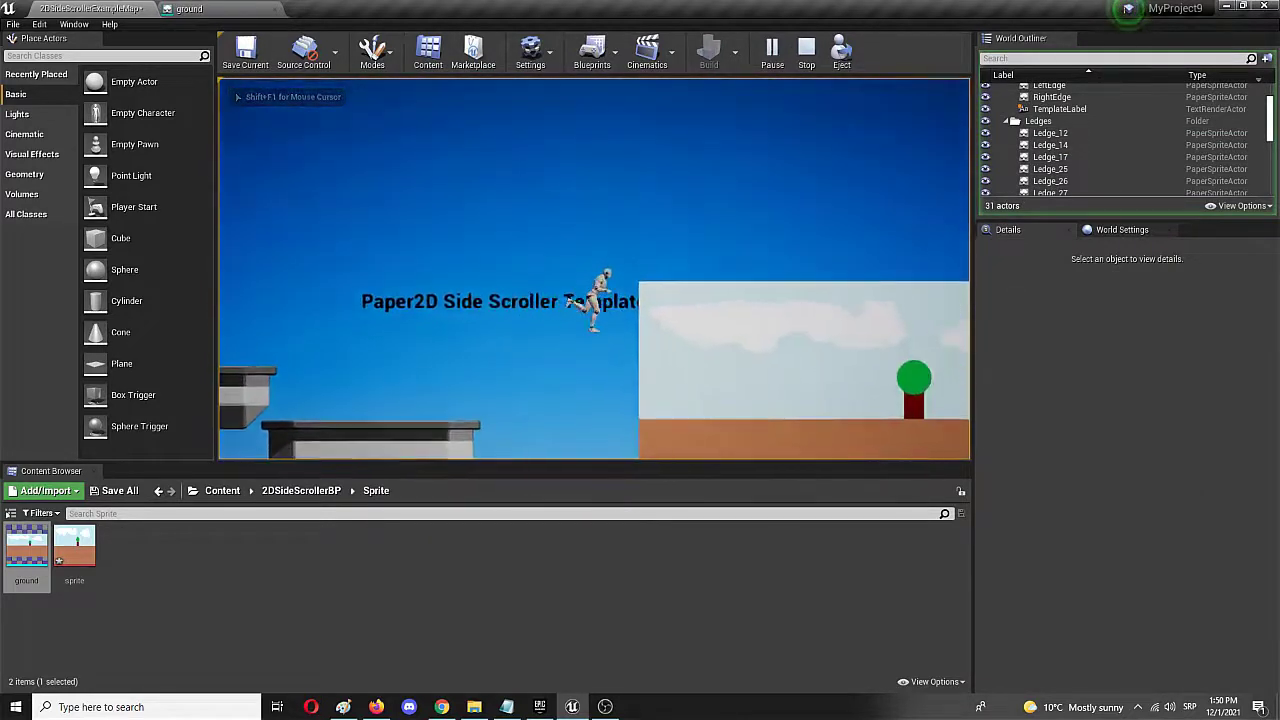
pyautogui.press('a')
pyautogui.press('d')
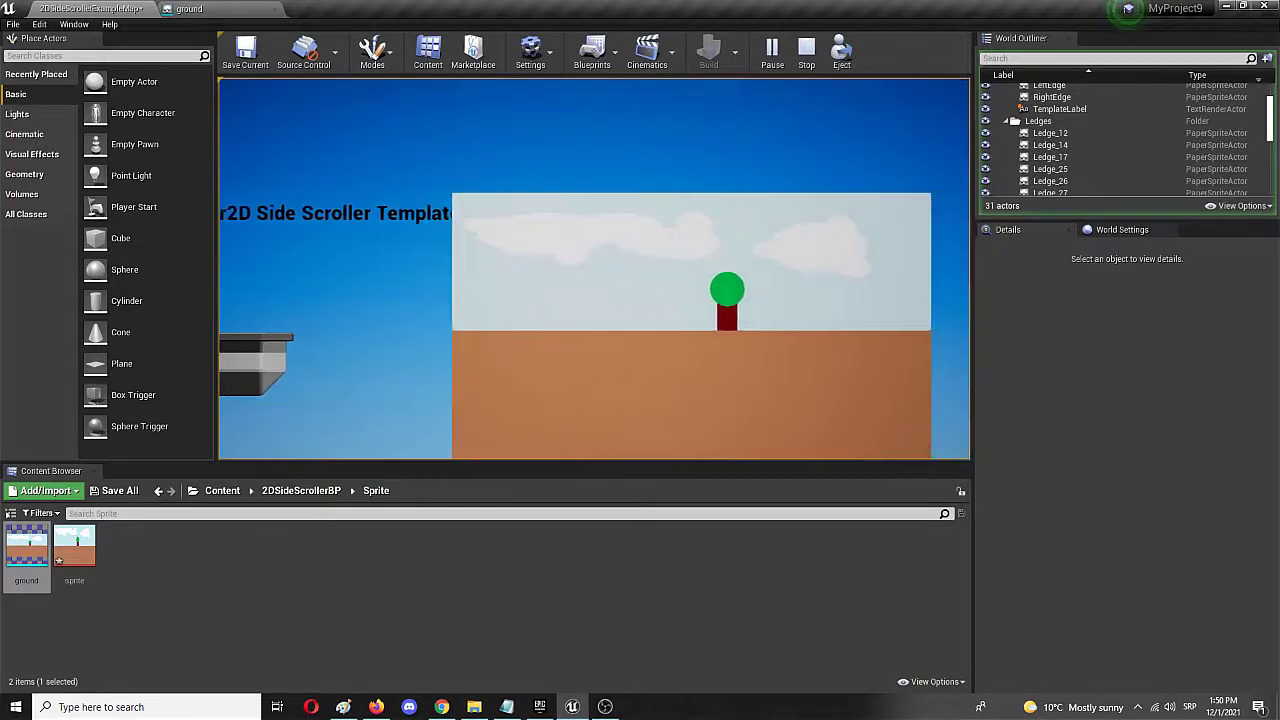
pyautogui.press('a')
pyautogui.press('d')
pyautogui.press('a')
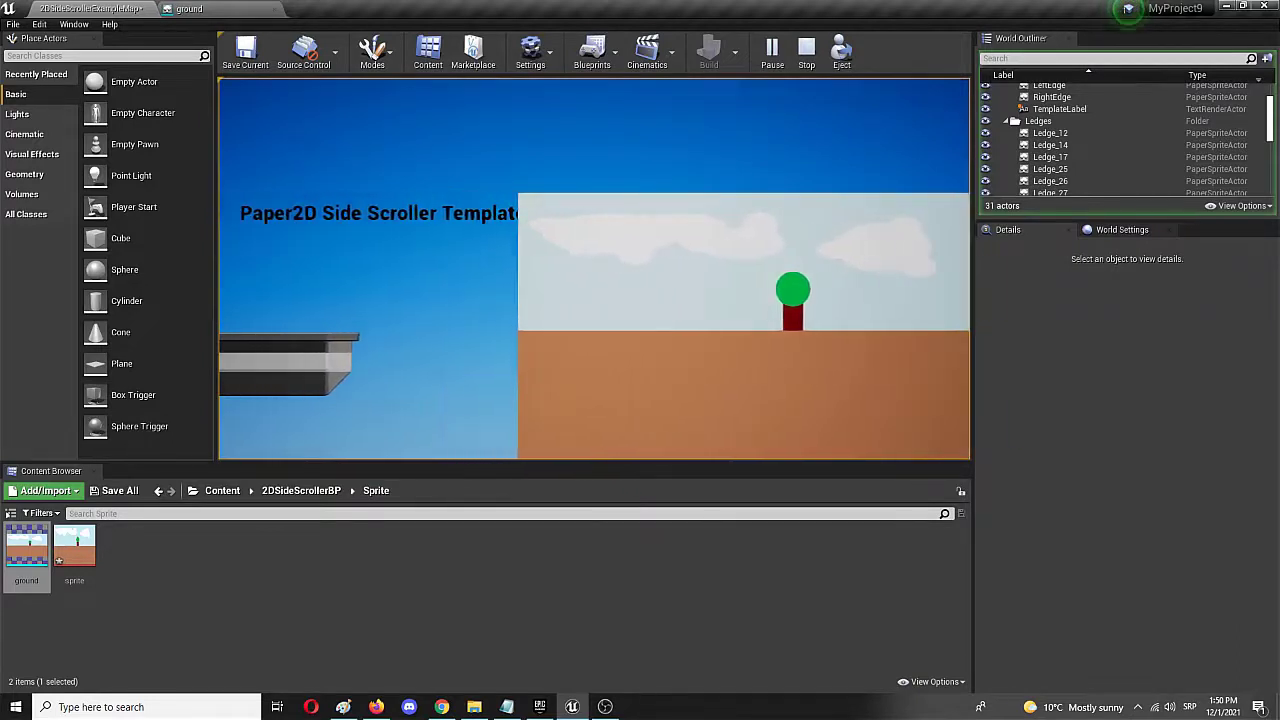
pyautogui.press('a')
pyautogui.press('d')
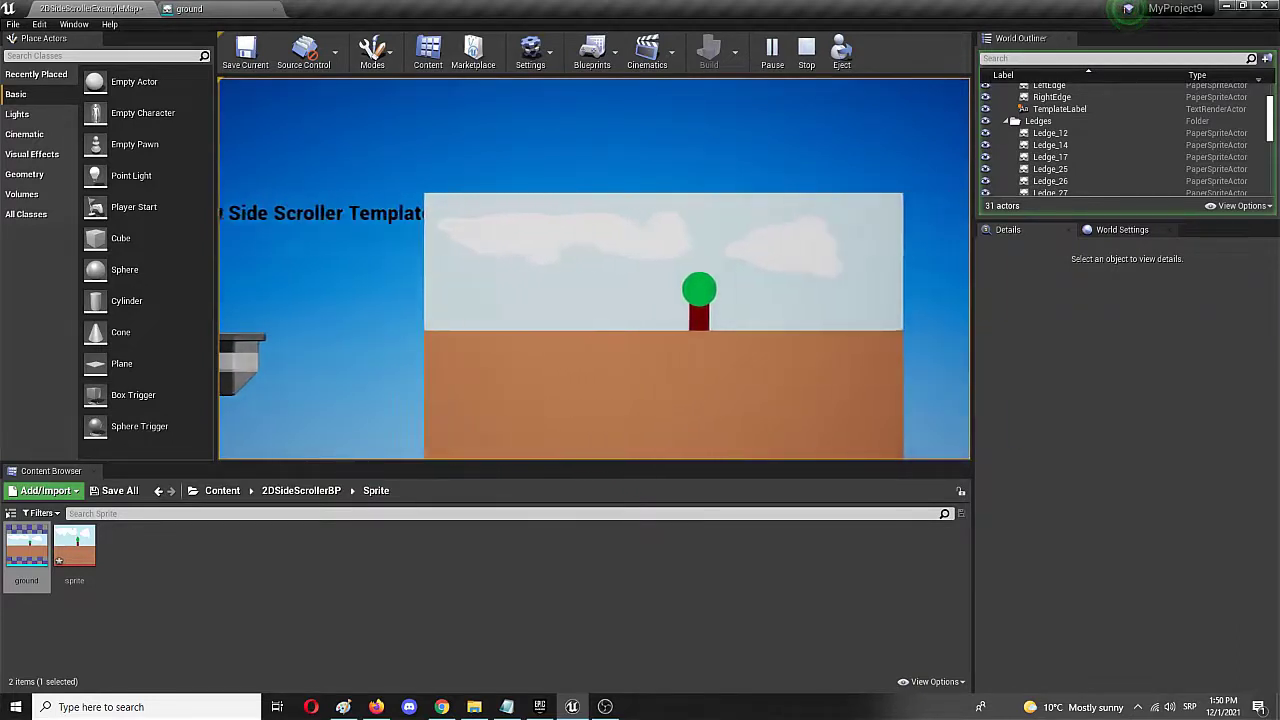
pyautogui.press('a')
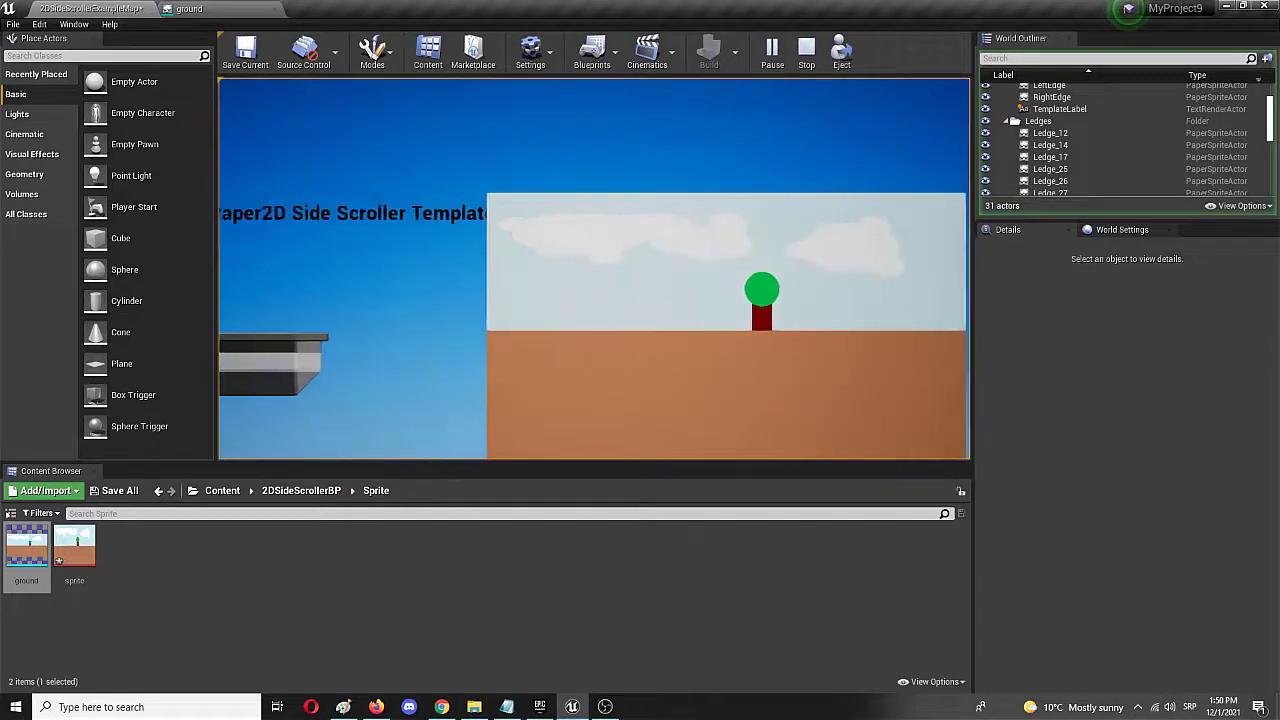
pyautogui.press('d')
pyautogui.press('d')
pyautogui.press('a')
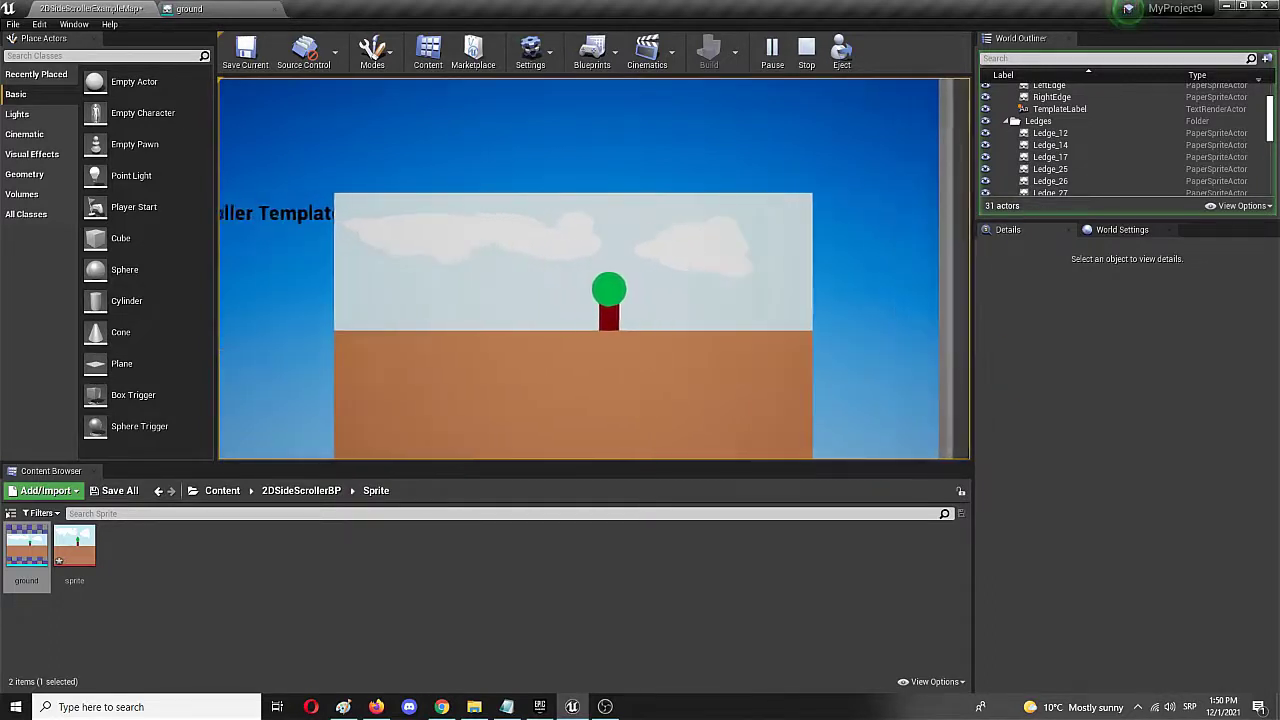
pyautogui.press('d')
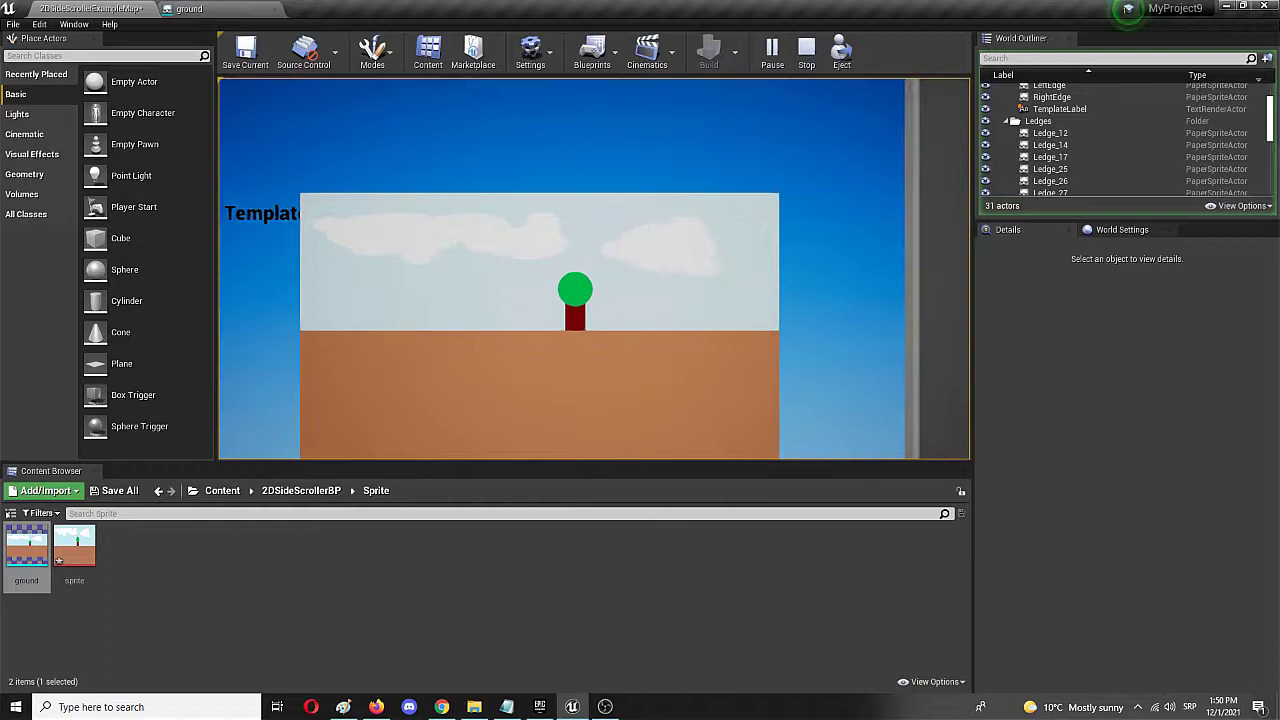
pyautogui.press('a')
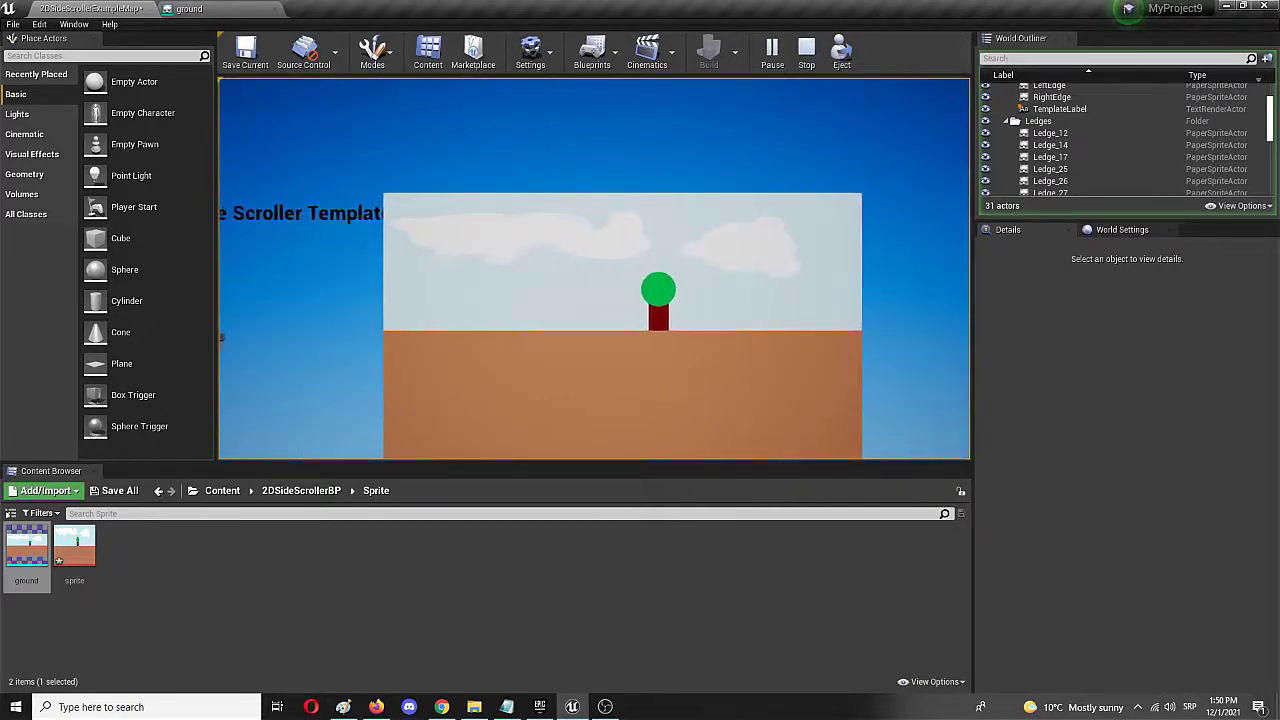
pyautogui.press('a')
pyautogui.press('a')
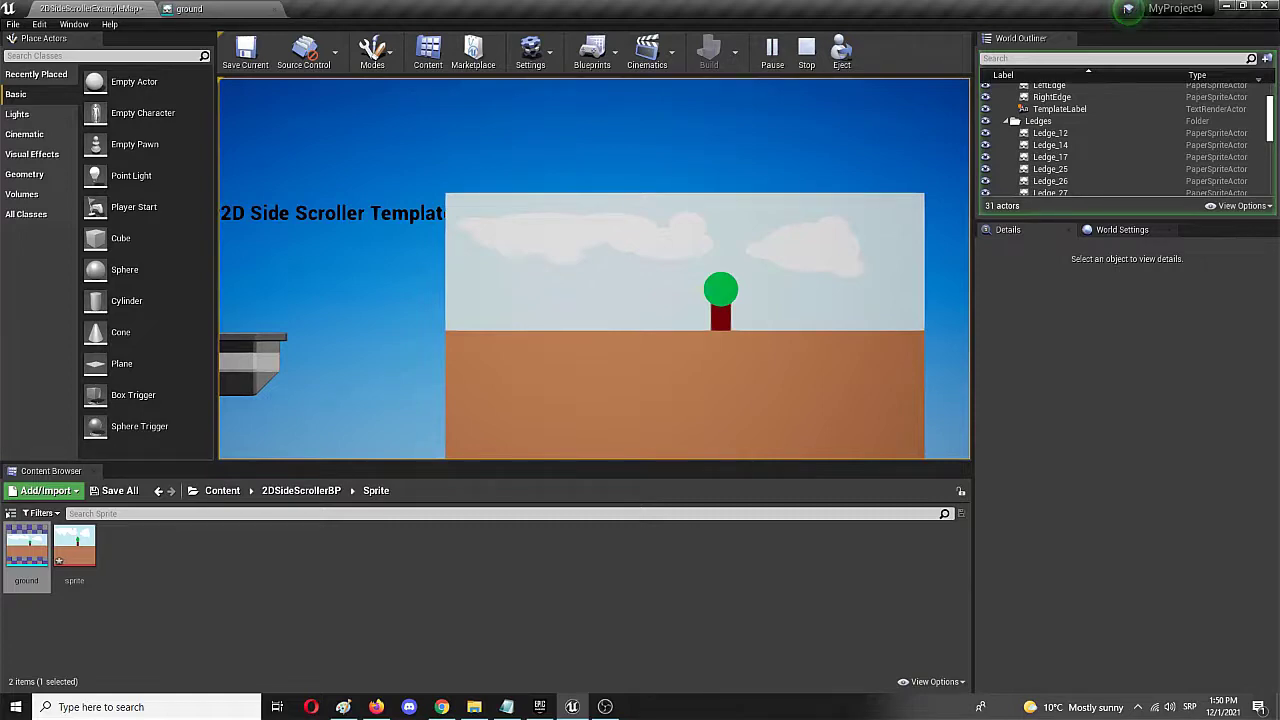
pyautogui.press('Escape')
# Move the ground sprite in the level back along the Y axis to -30.
pyautogui.click(226, 8)
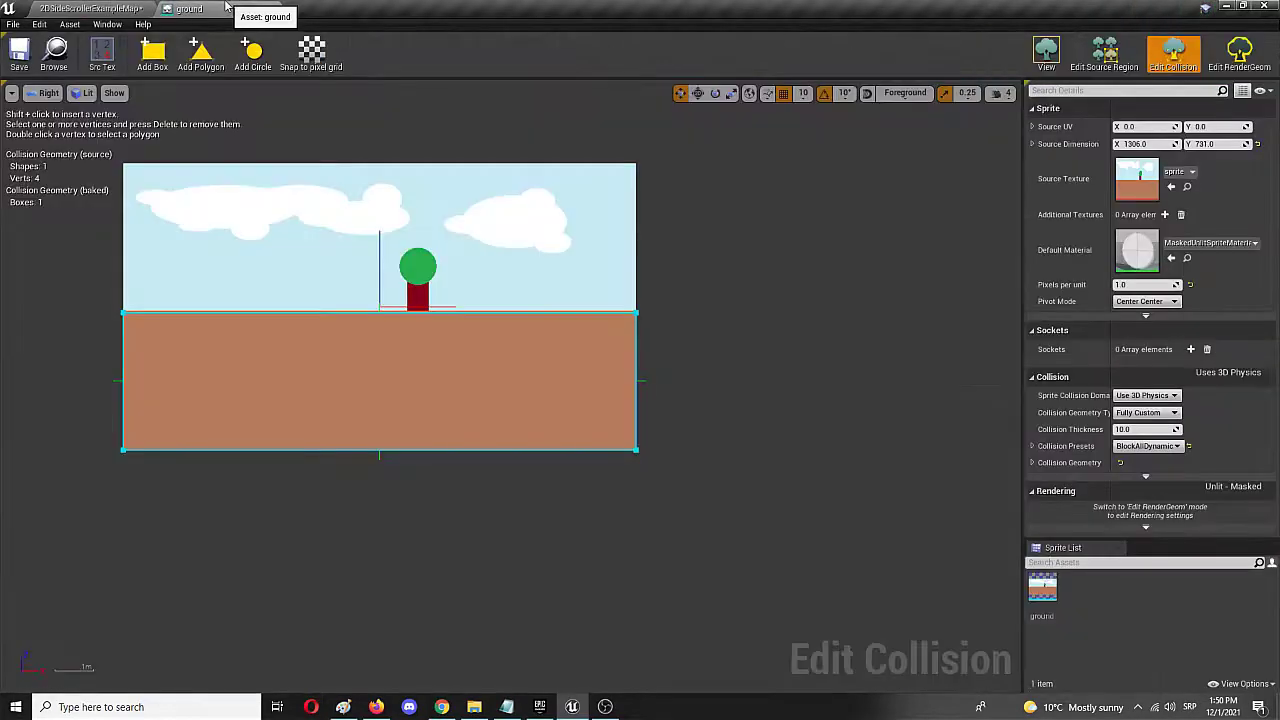
pyautogui.click(90, 8)
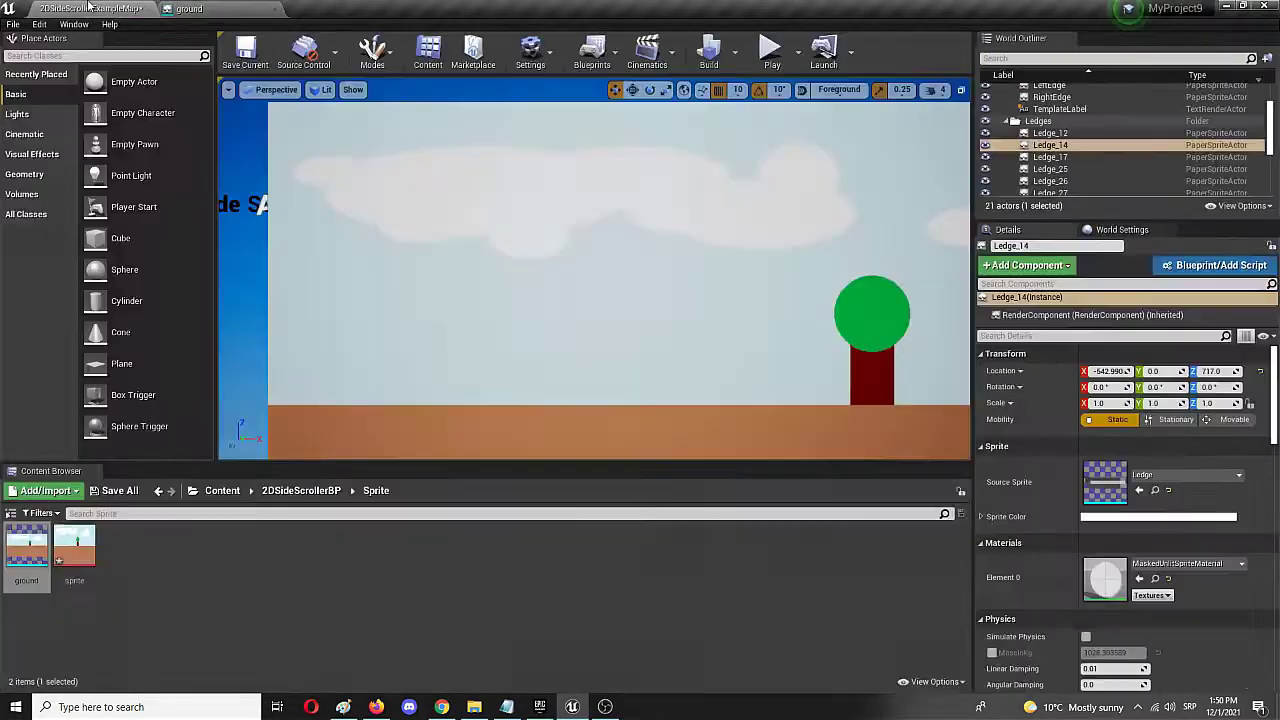
pyautogui.moveTo(580, 320); pyautogui.dragTo(650, 306, button='right')
pyautogui.click(708, 280)
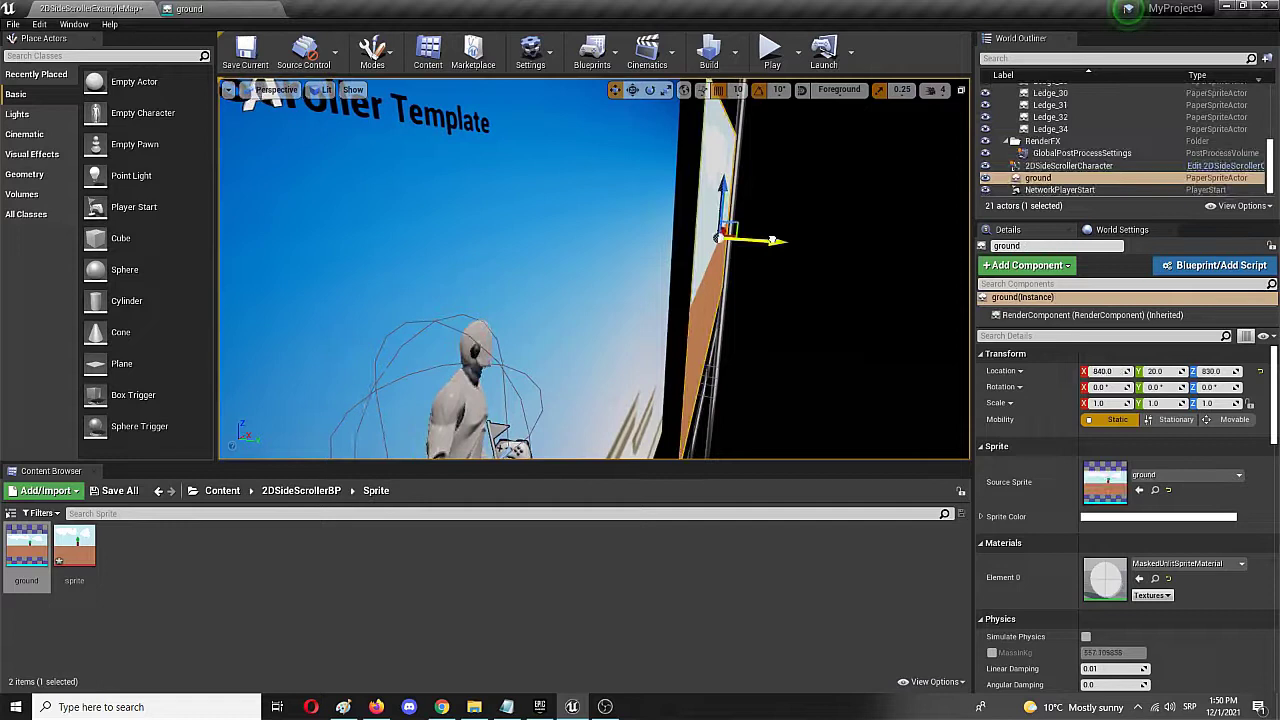
pyautogui.moveTo(773, 241); pyautogui.dragTo(754, 243)
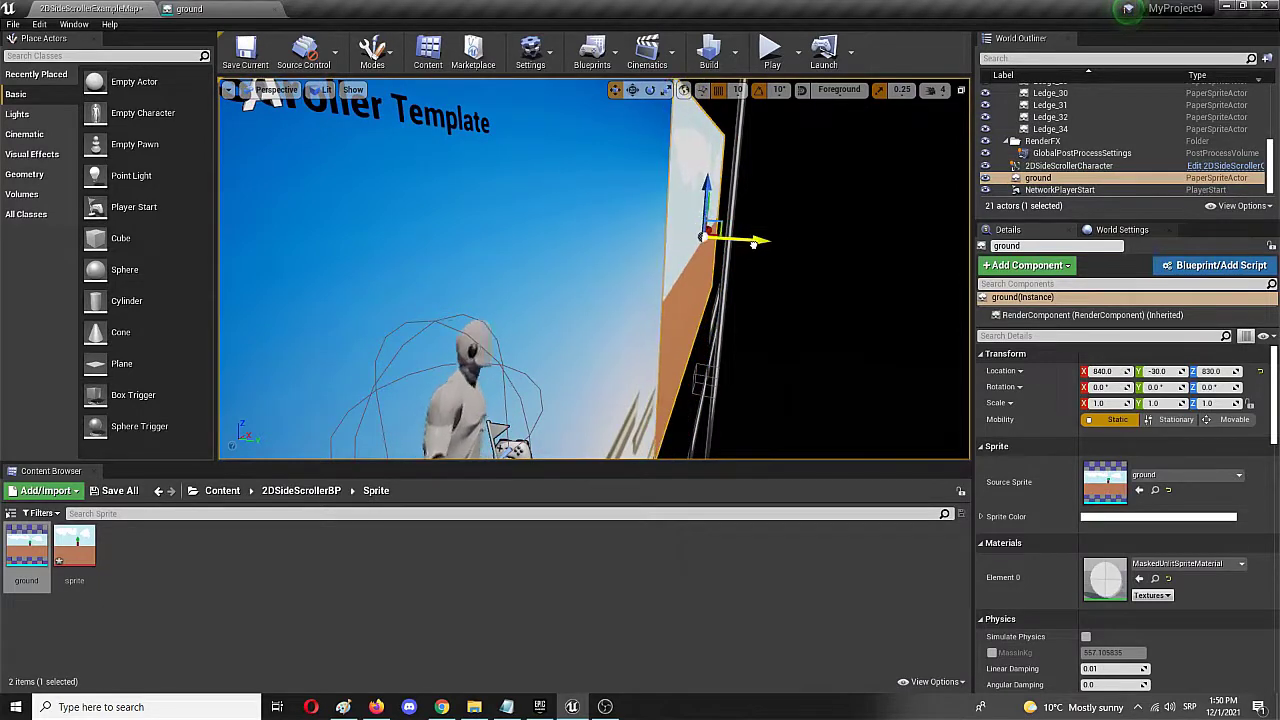
# Play-test the repositioned ground sprite by jumping onto it and running and jumping near the tree, and stop the session.
pyautogui.click(771, 52)
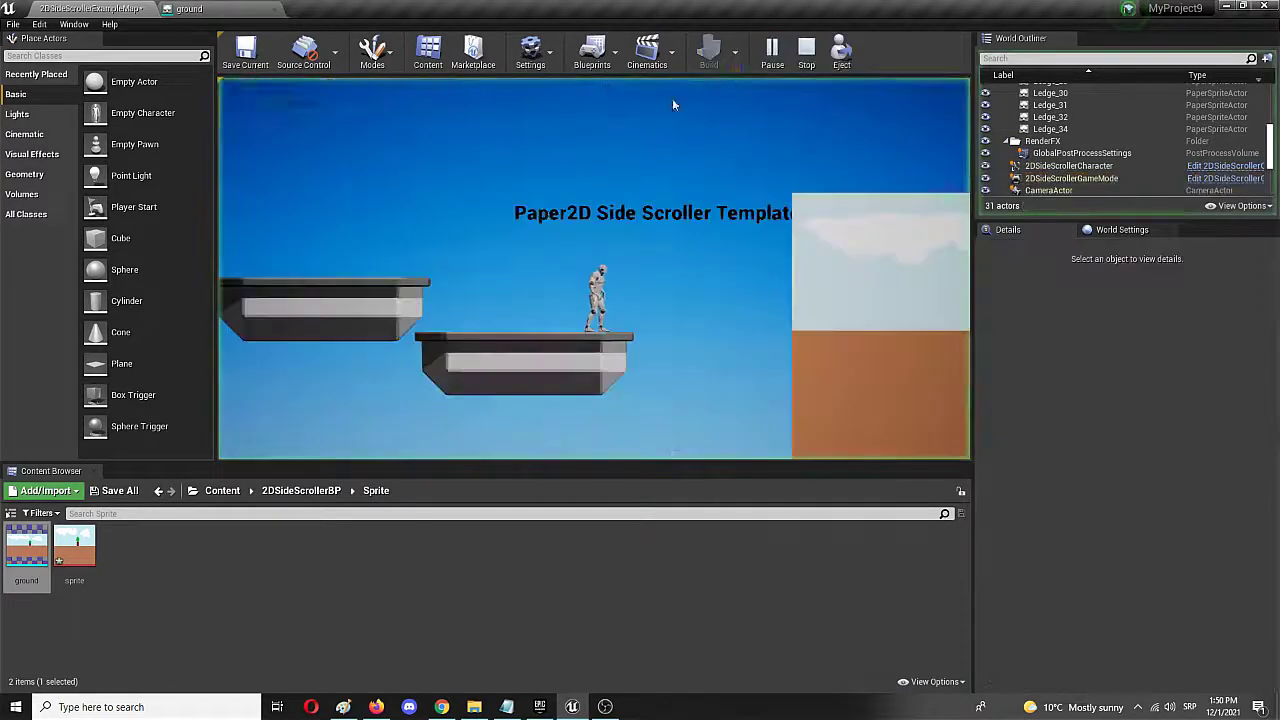
pyautogui.click(540, 219)
pyautogui.press('a')
pyautogui.press('d')
pyautogui.press('space')
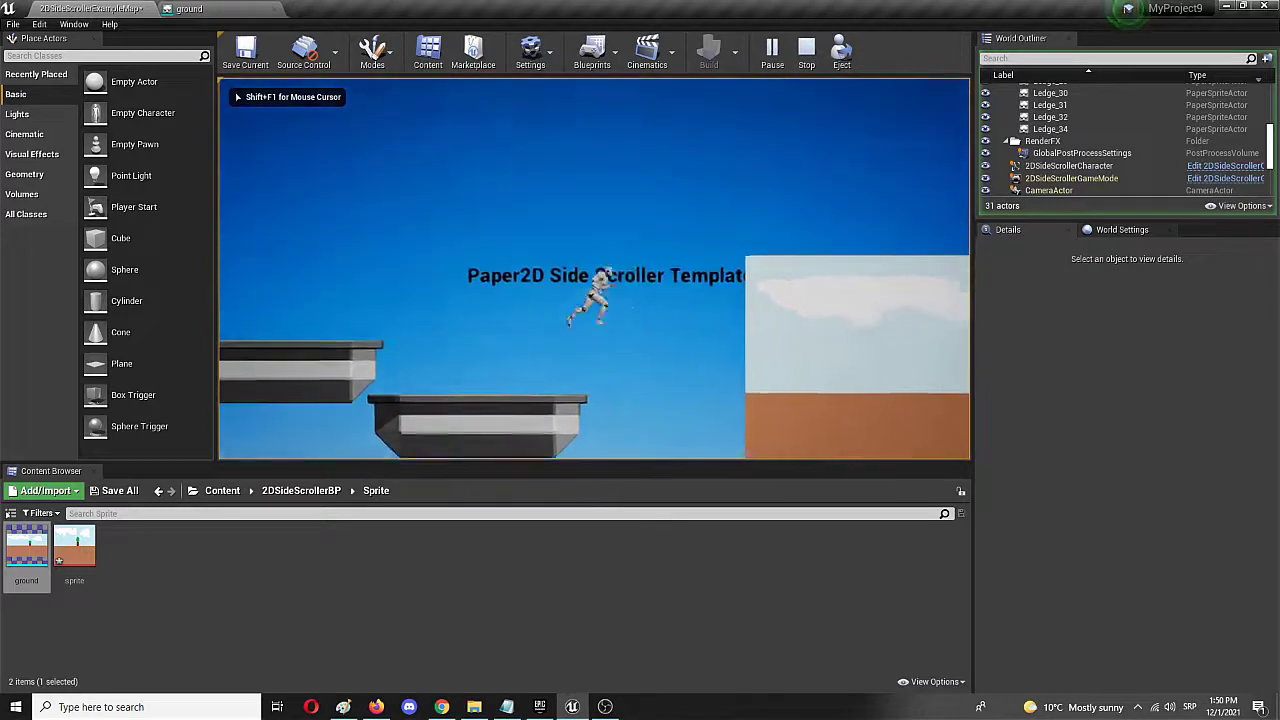
pyautogui.press('d')
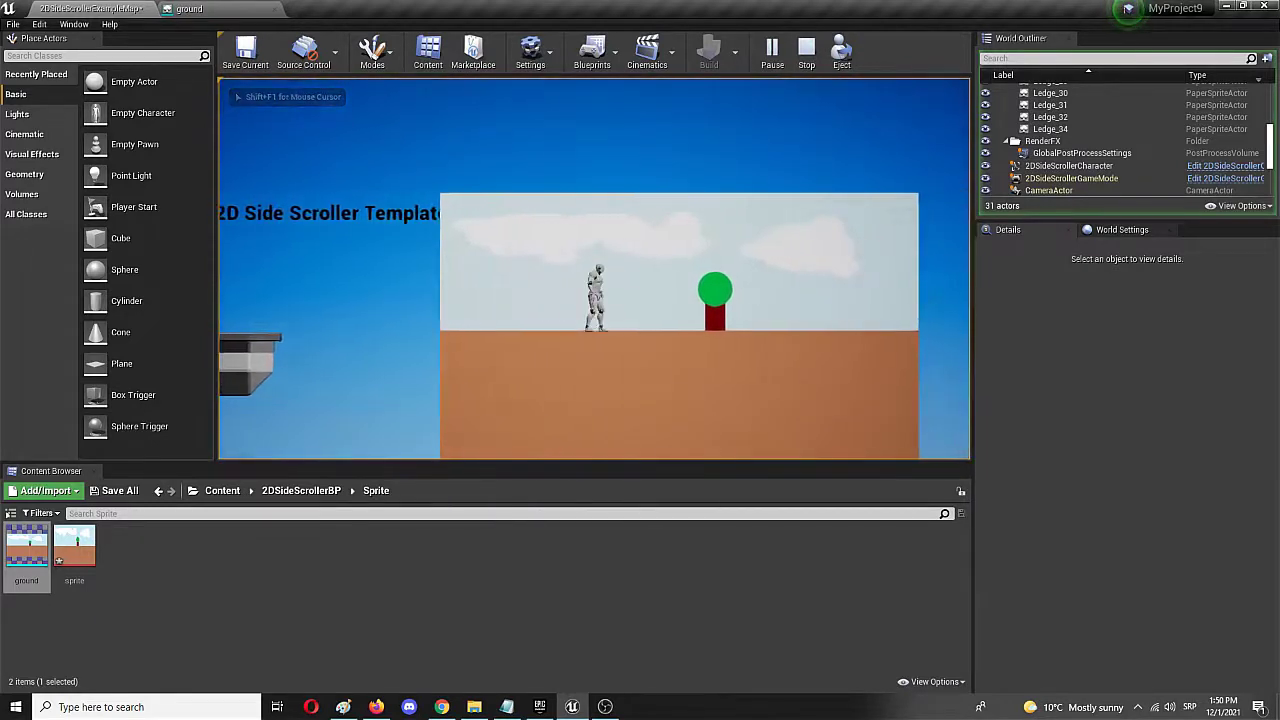
pyautogui.press('d')
pyautogui.press('a')
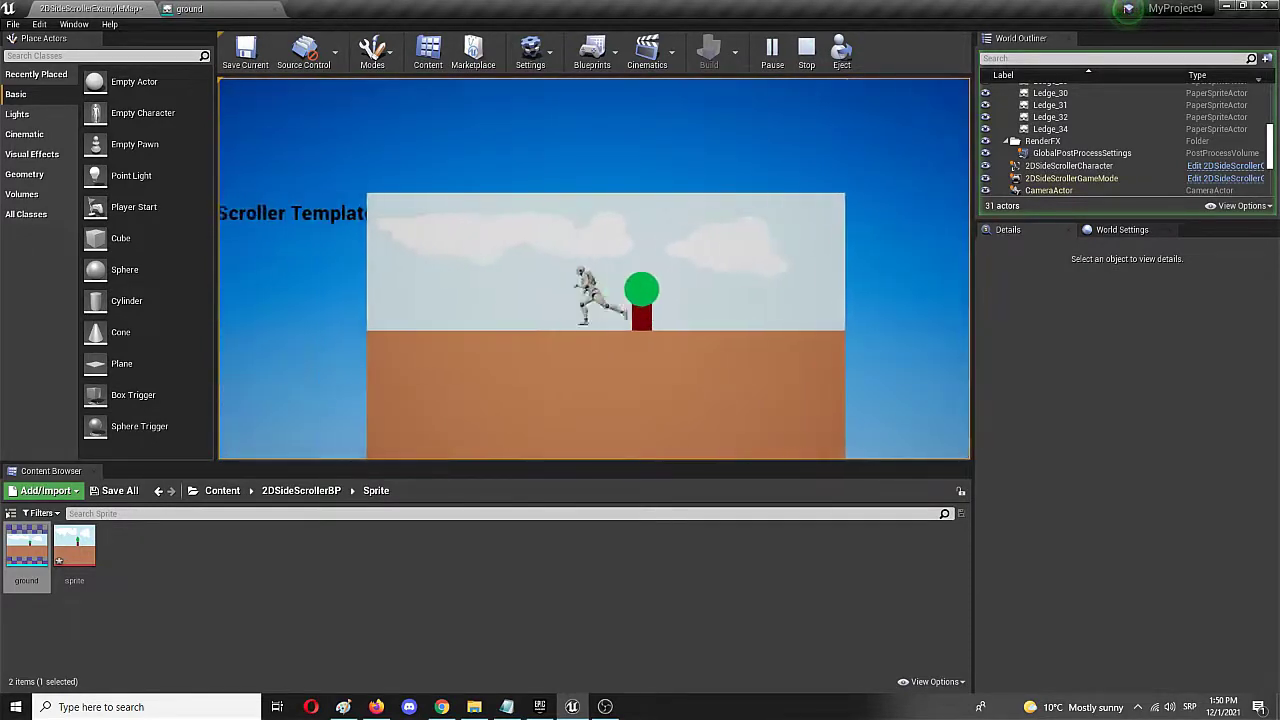
pyautogui.press('d')
pyautogui.press('space')
pyautogui.press('a')
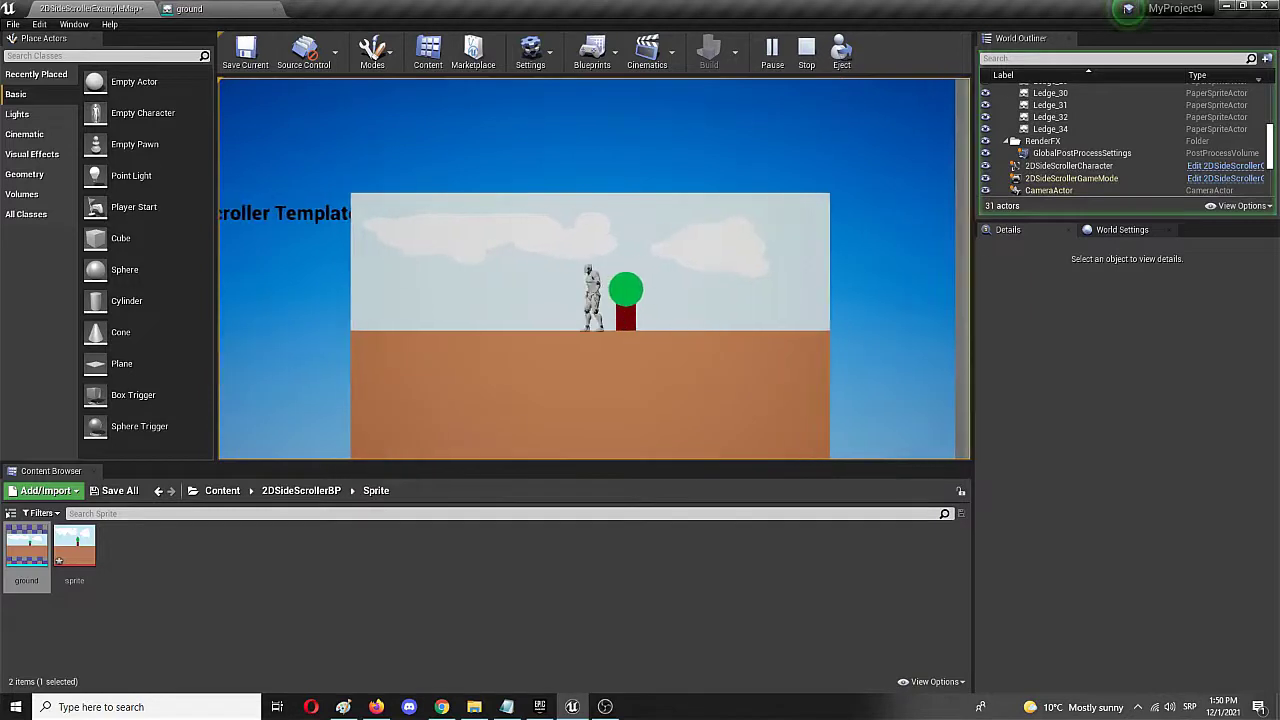
pyautogui.press('a')
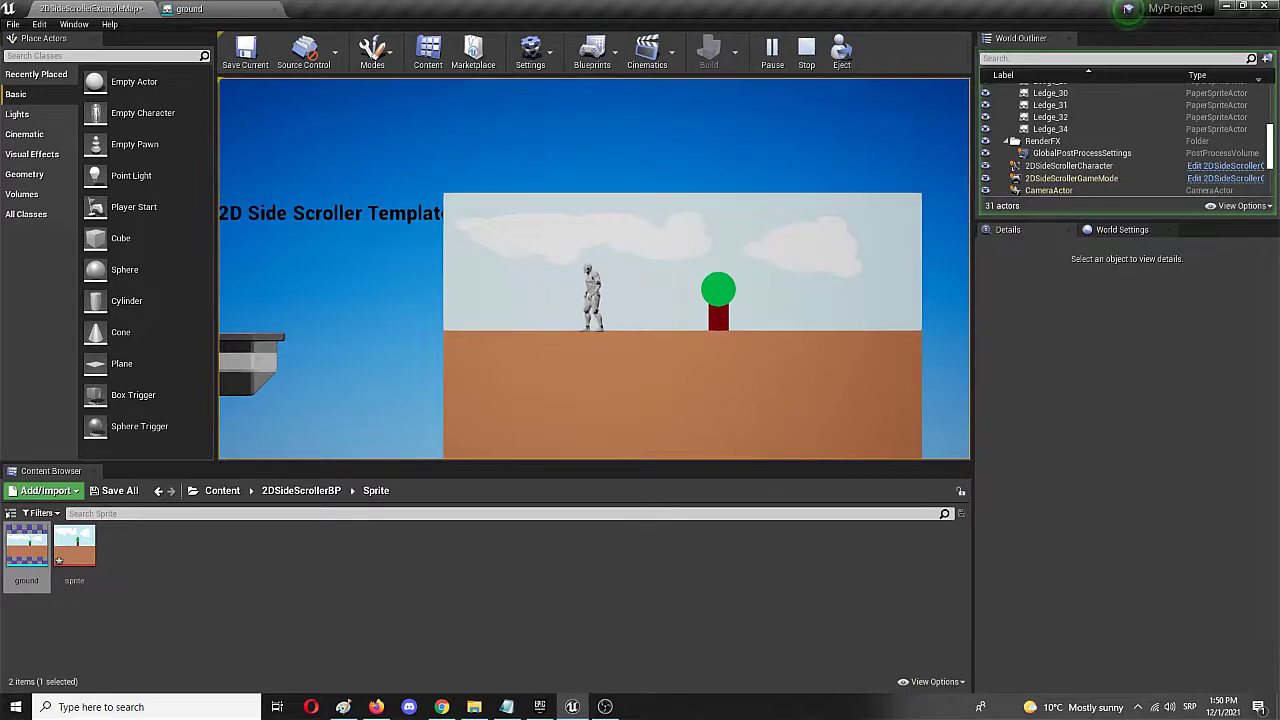
pyautogui.press('Escape')
# Add a second collision box to the ground sprite asset and shift it horizontally so it partly extends beyond the sprite's right edge.
pyautogui.moveTo(480, 296); pyautogui.dragTo(380, 334, button='right')
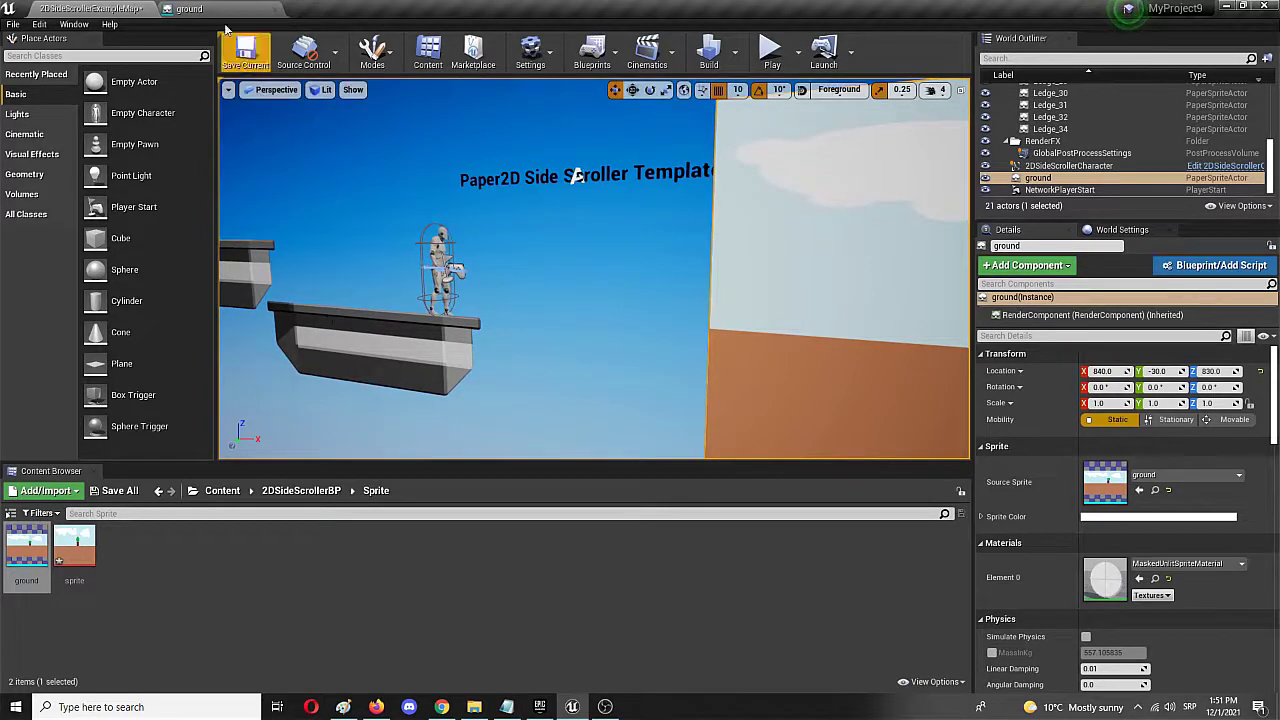
pyautogui.click(200, 8)
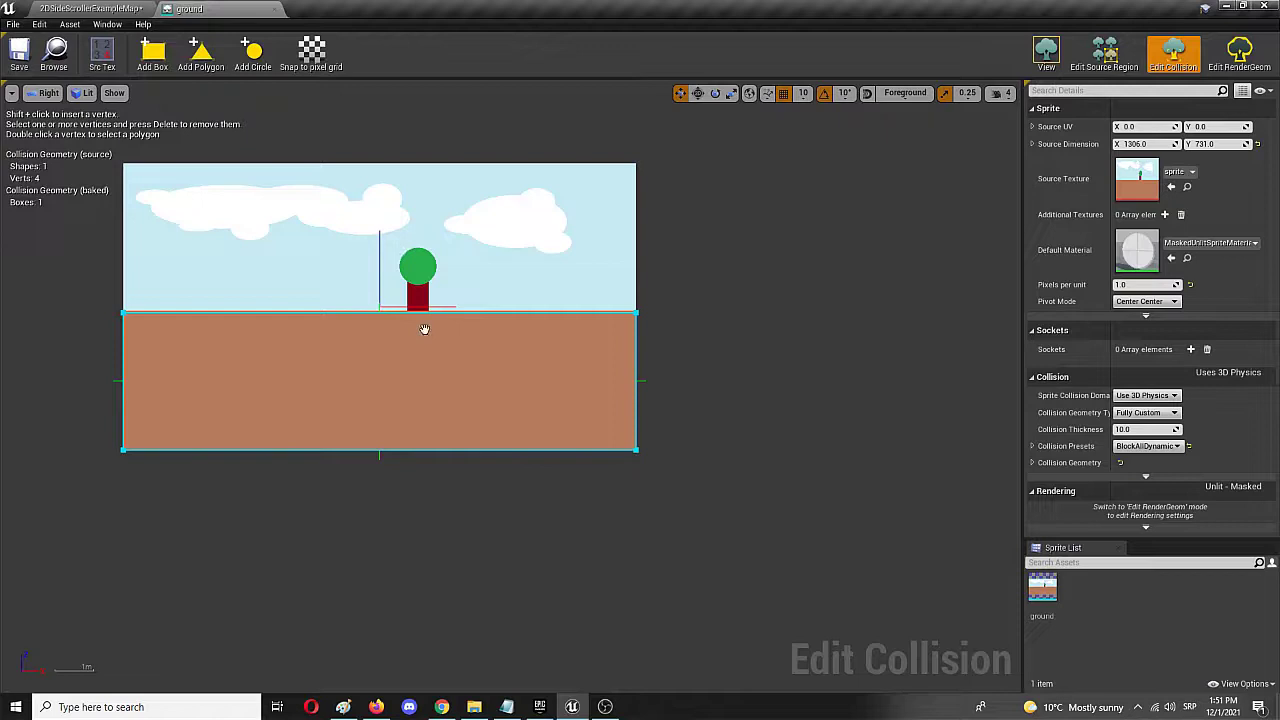
pyautogui.click(149, 54)
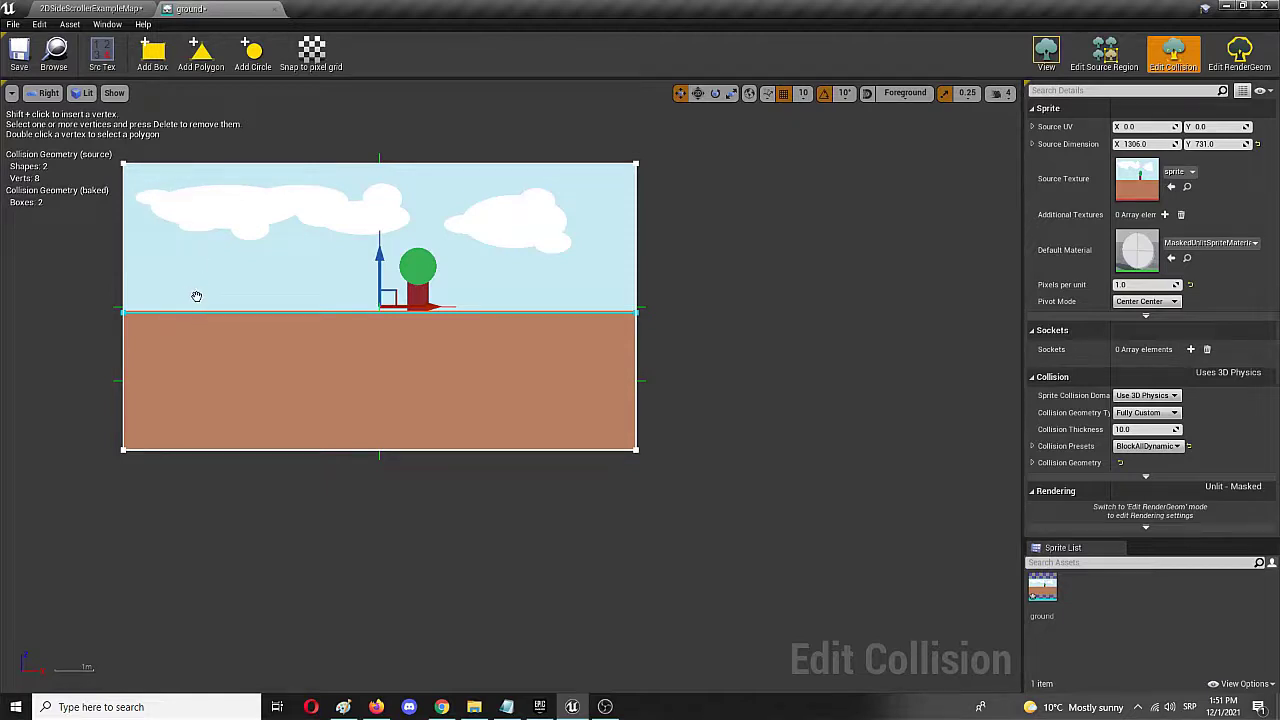
pyautogui.click(124, 163)
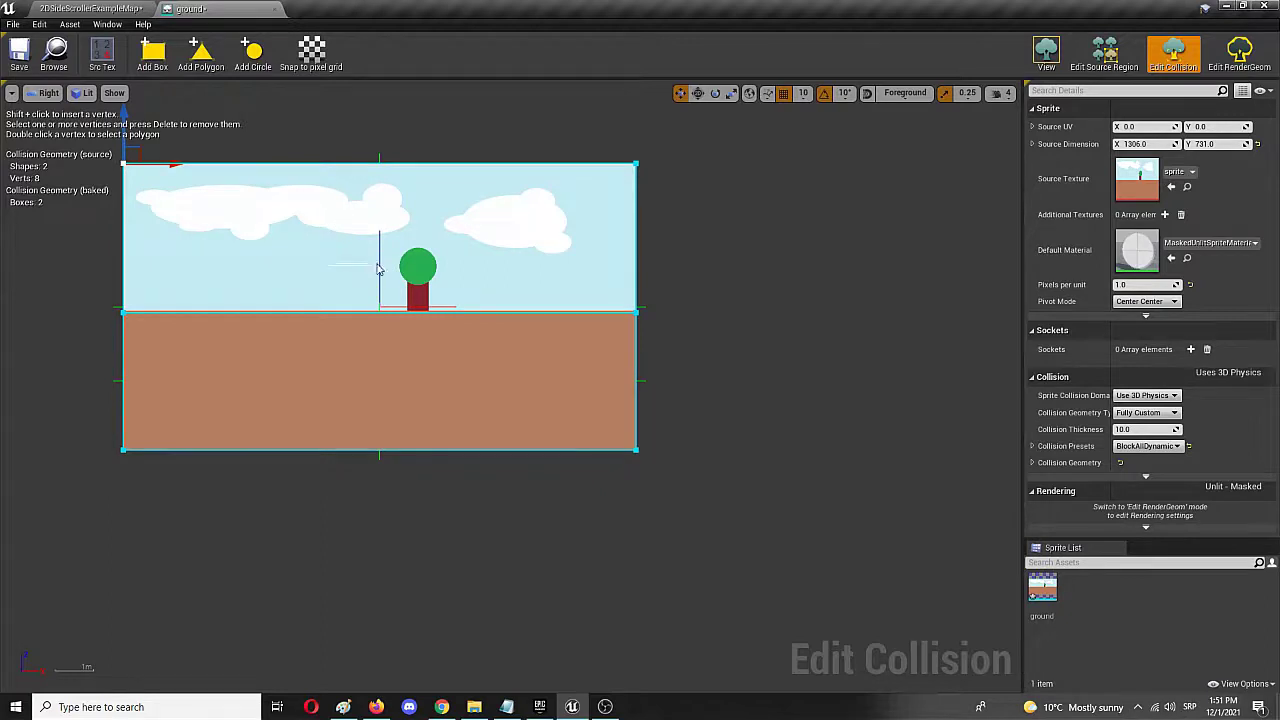
pyautogui.click(348, 262)
pyautogui.click(380, 310)
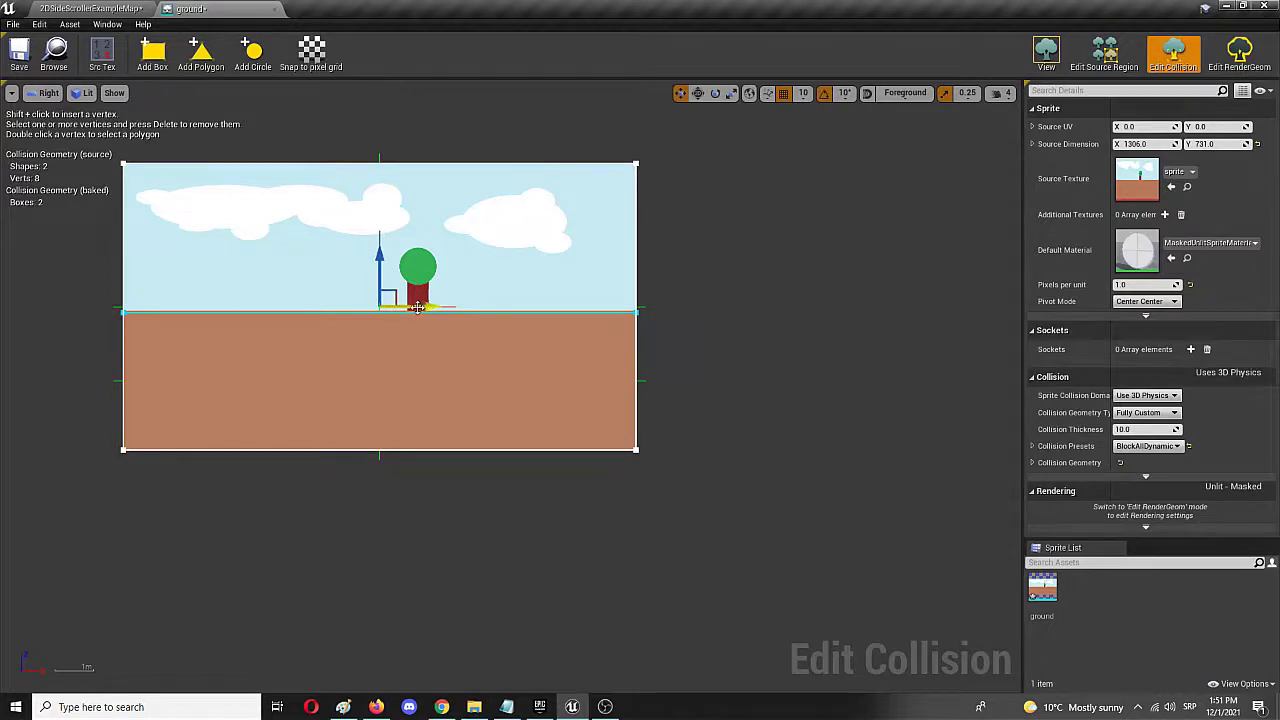
pyautogui.moveTo(416, 305); pyautogui.dragTo(797, 301)
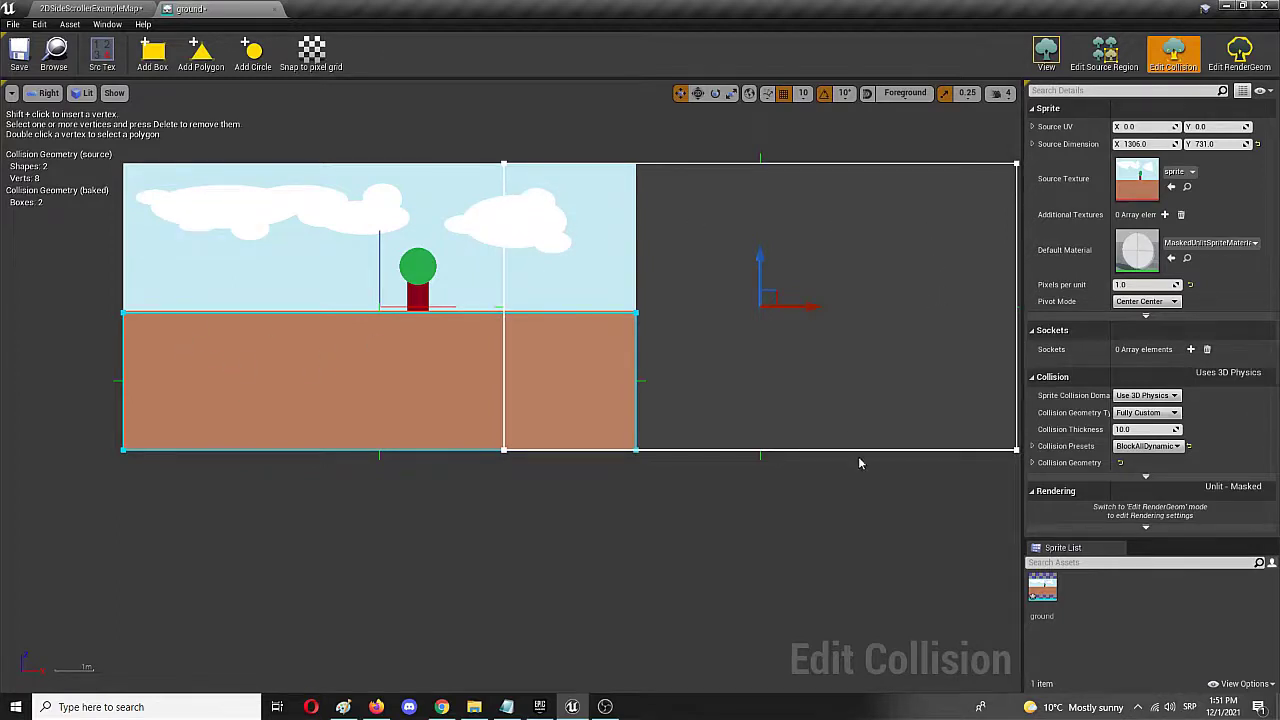
# Narrow the second collision box by pulling in its right edge, and move the whole box completely past the sprite's right side.
pyautogui.moveTo(870, 500); pyautogui.dragTo(783, 489, button='right')
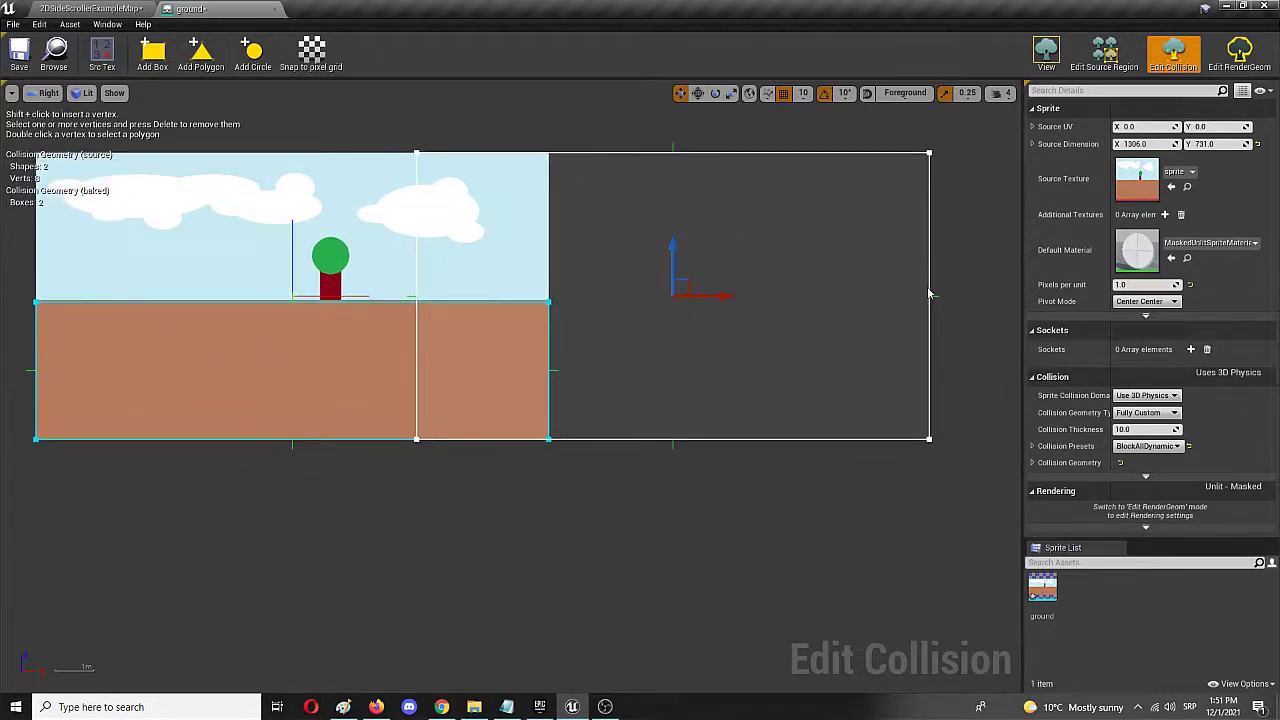
pyautogui.moveTo(929, 293); pyautogui.dragTo(640, 316)
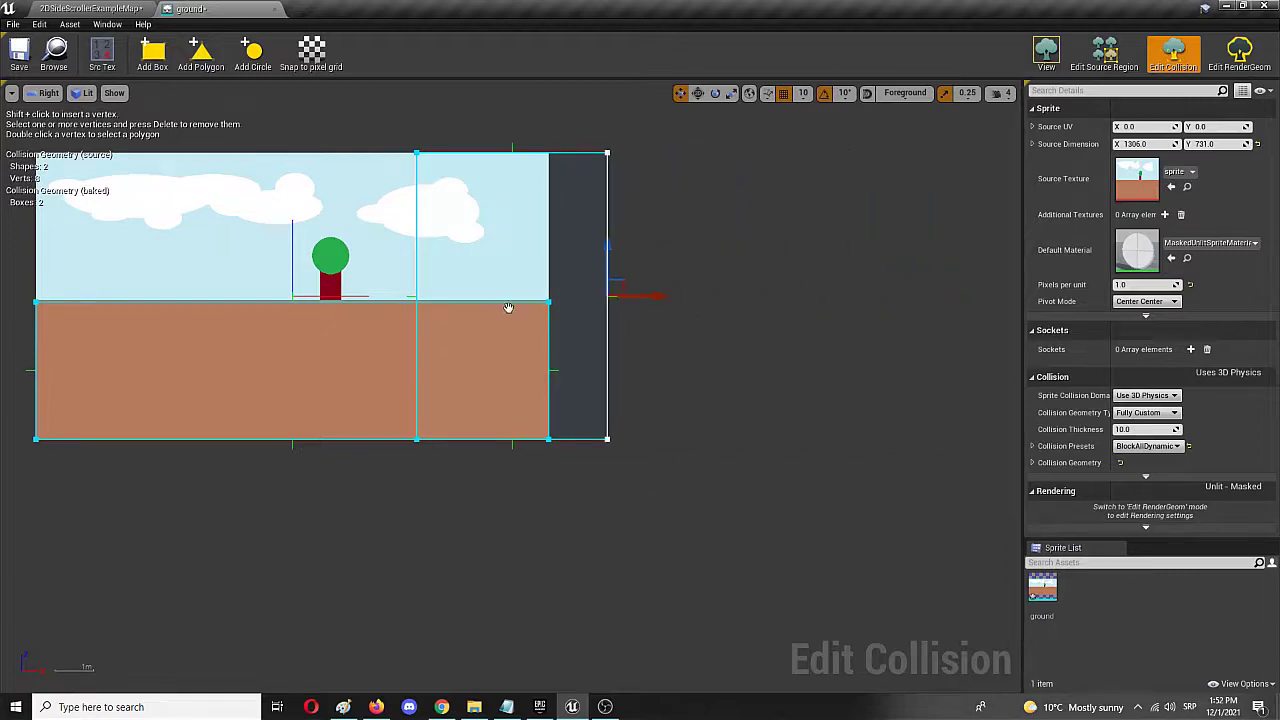
pyautogui.moveTo(559, 292); pyautogui.dragTo(729, 286)
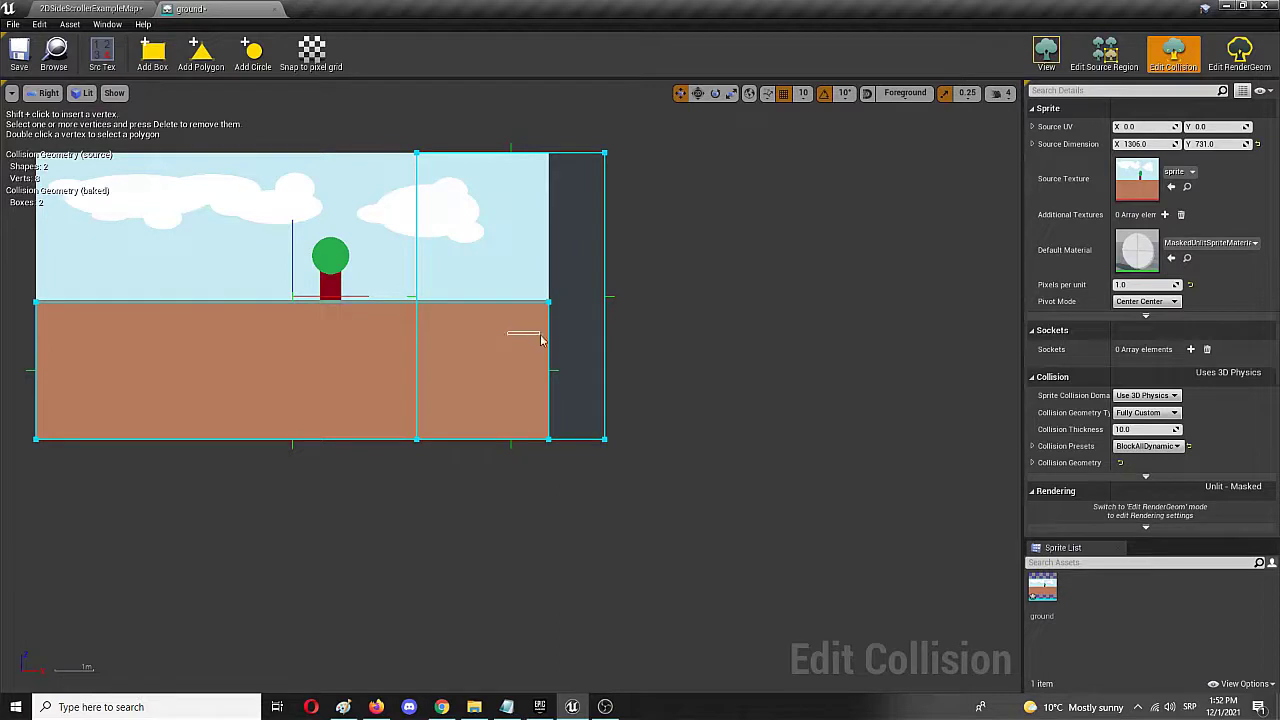
pyautogui.click(586, 240)
pyautogui.moveTo(558, 296); pyautogui.dragTo(770, 296)
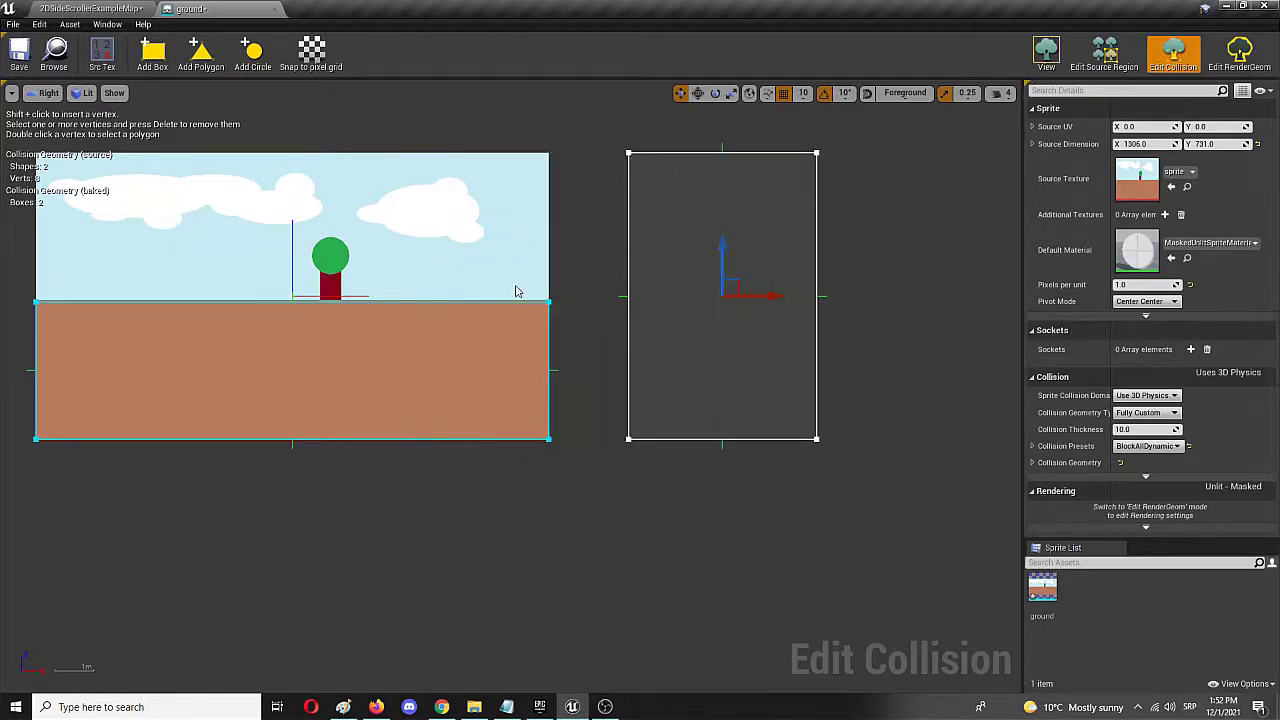
# Shrink the detached collision box to about tree size by pulling its left edge rightward and its top edge down.
pyautogui.click(630, 297)
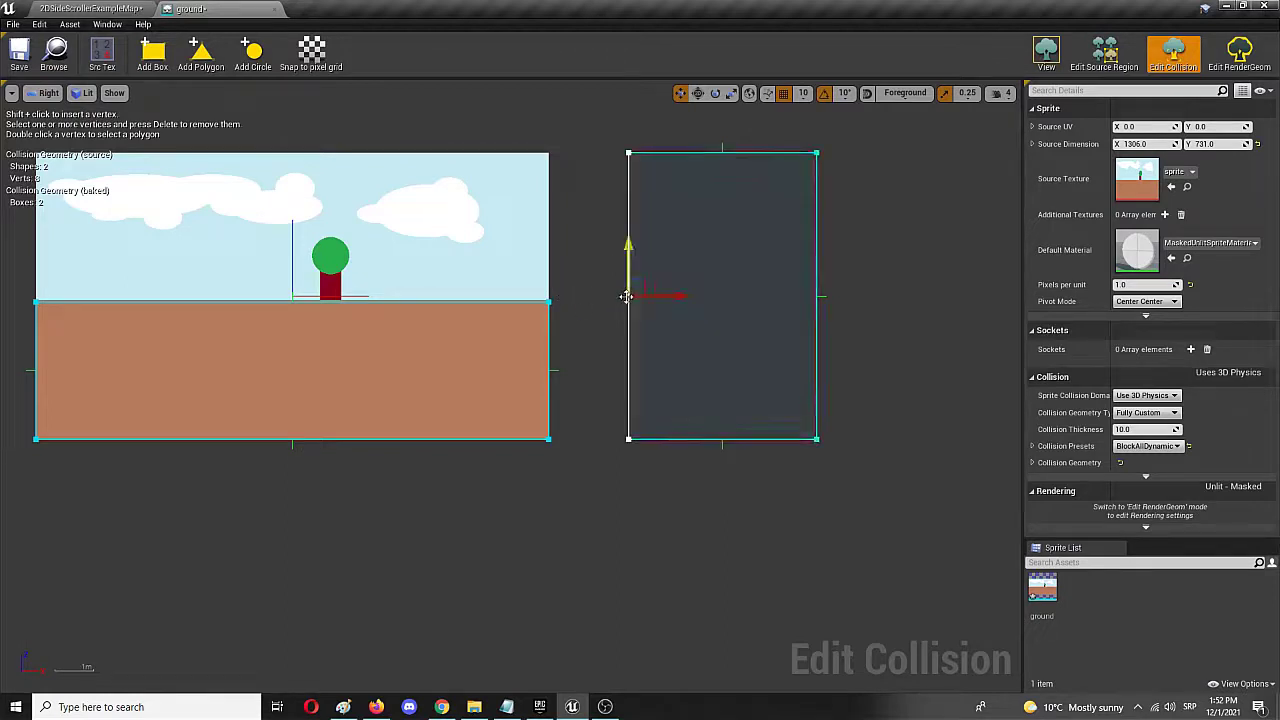
pyautogui.moveTo(662, 293); pyautogui.dragTo(817, 284)
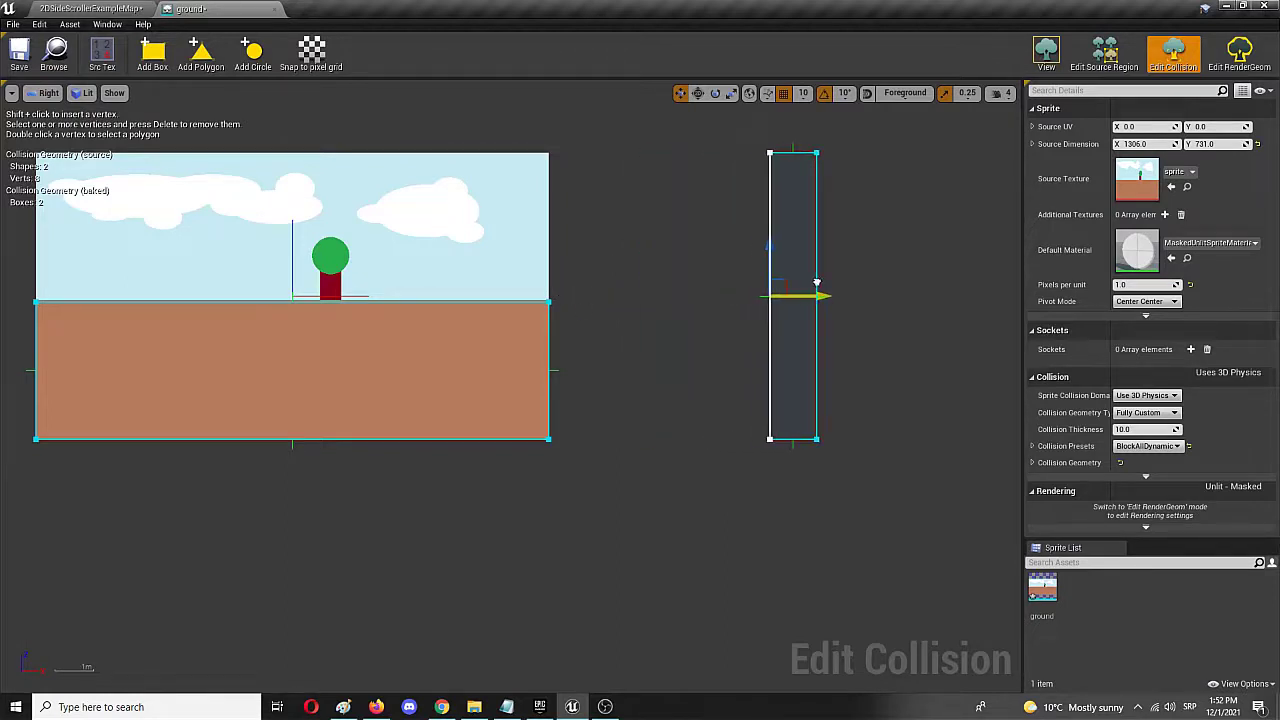
pyautogui.click(790, 152)
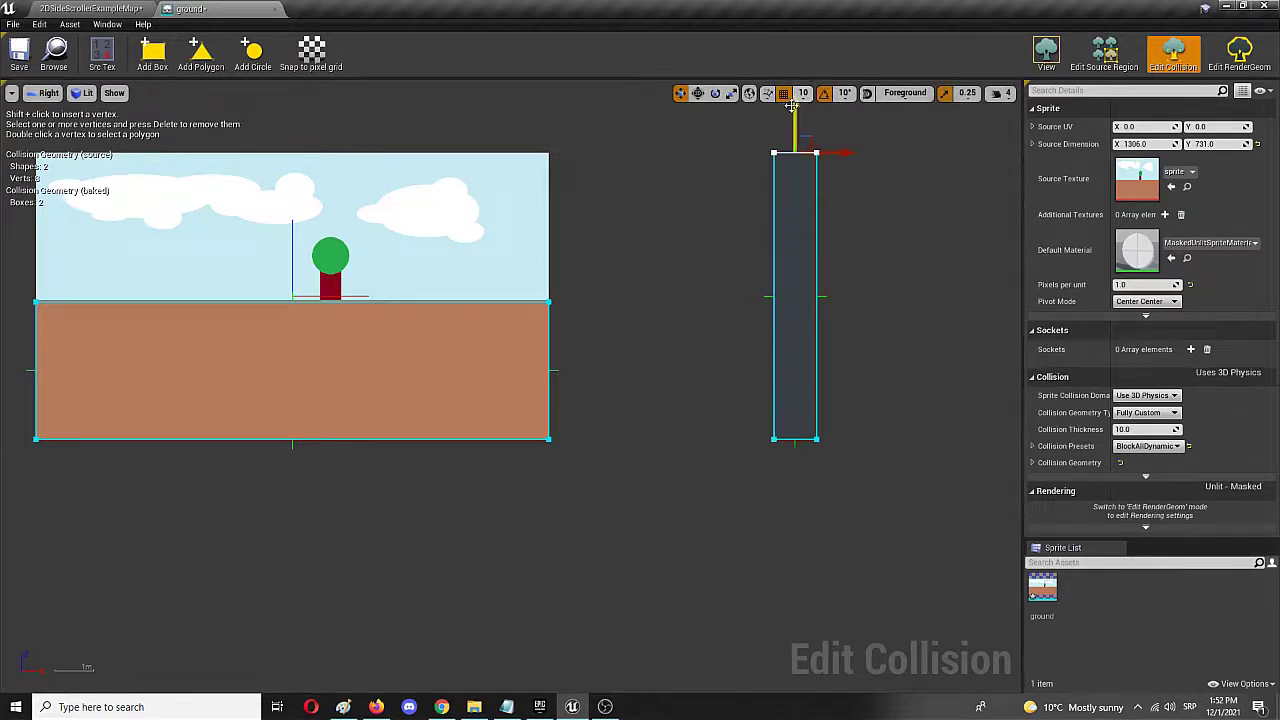
pyautogui.moveTo(795, 117); pyautogui.dragTo(796, 326)
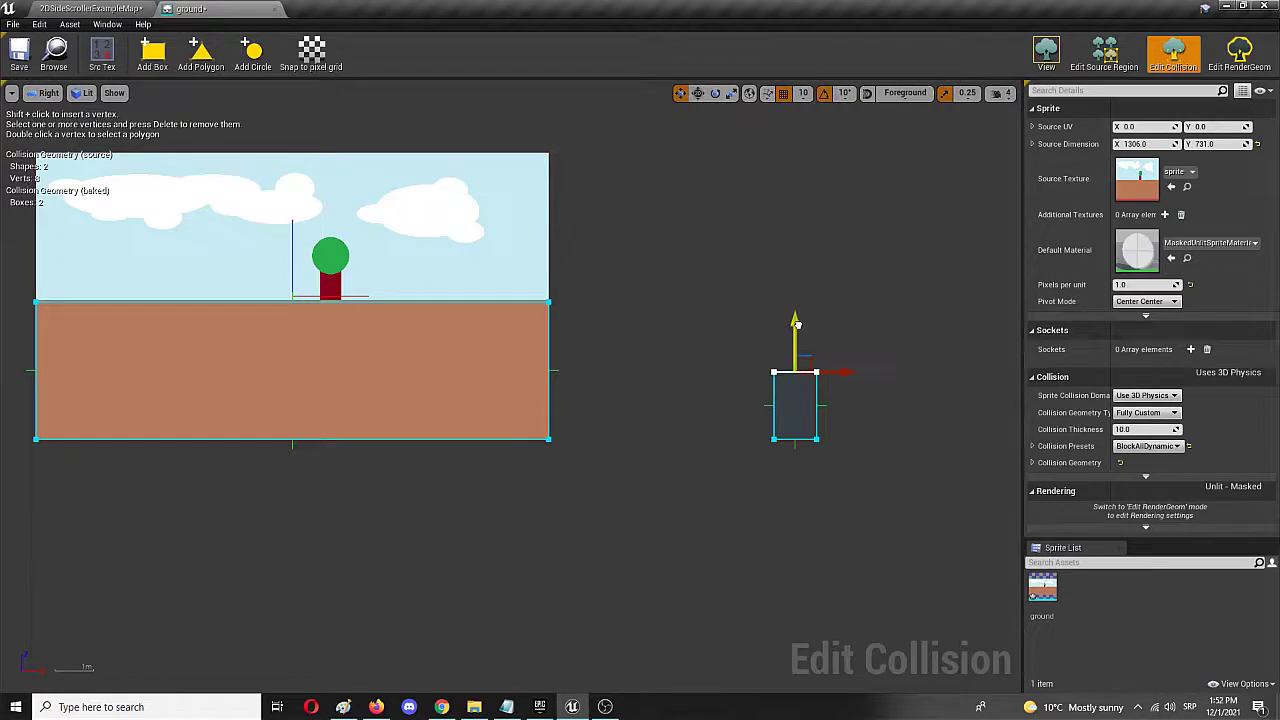
# Move the small collision box over the tree with its base on the ground line, and save the ground sprite asset.
pyautogui.click(793, 392)
pyautogui.moveTo(845, 405); pyautogui.dragTo(793, 405)
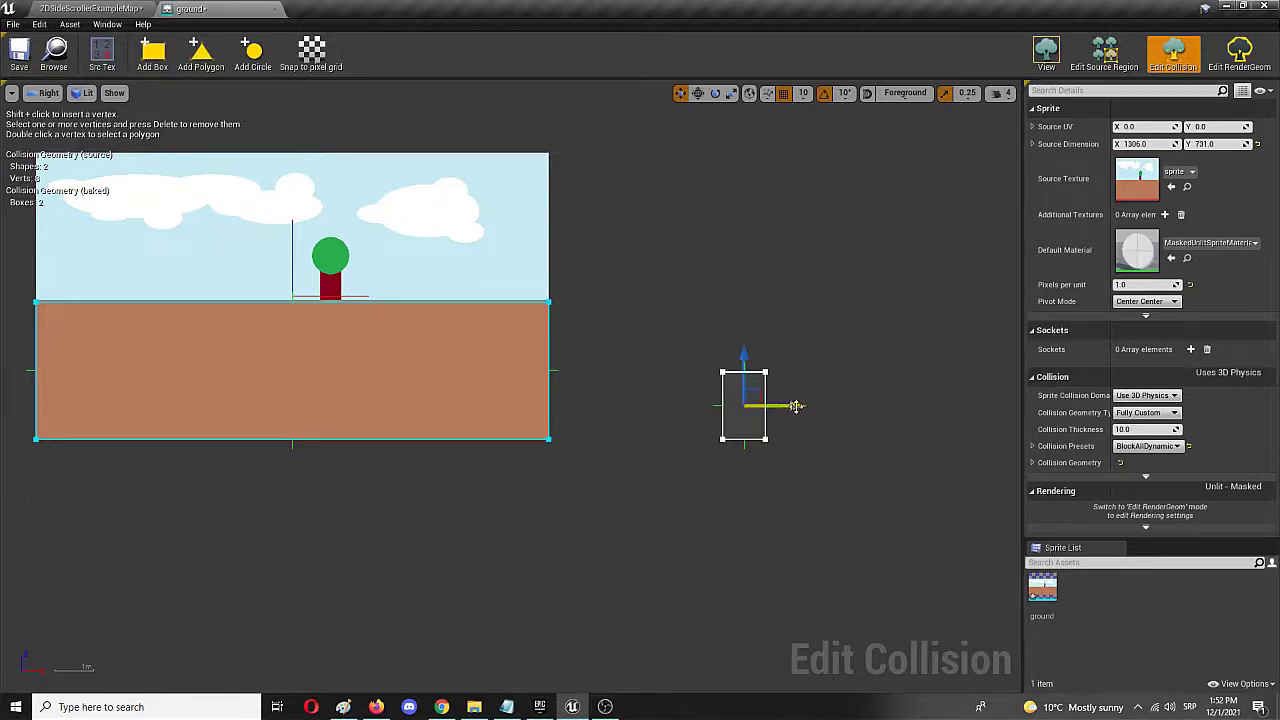
pyautogui.moveTo(795, 405); pyautogui.dragTo(380, 406)
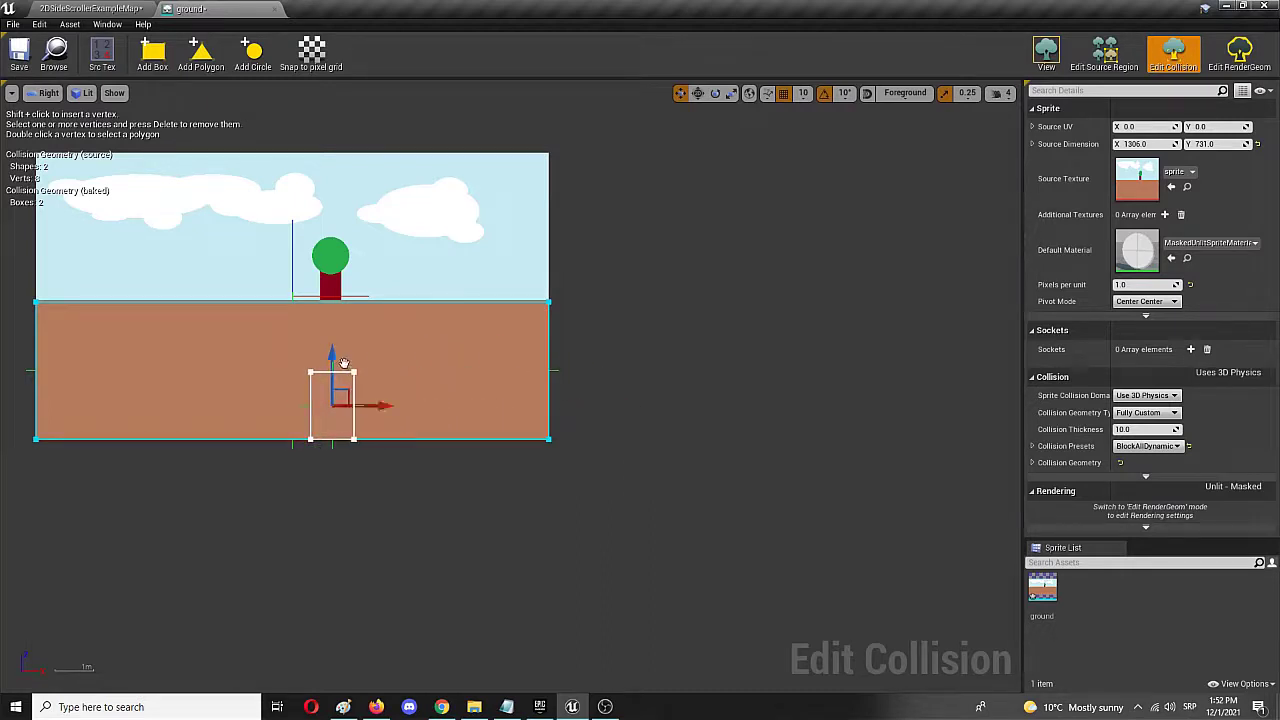
pyautogui.moveTo(338, 358); pyautogui.dragTo(310, 210)
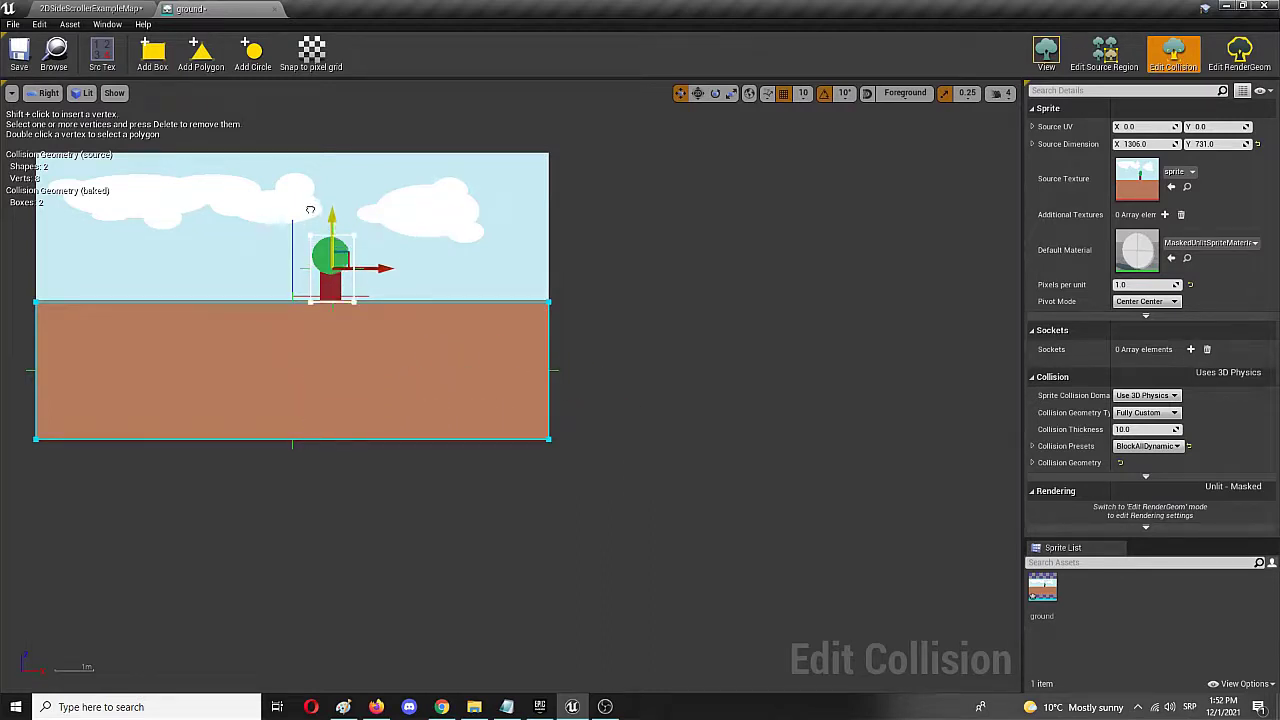
pyautogui.moveTo(381, 267); pyautogui.dragTo(379, 262)
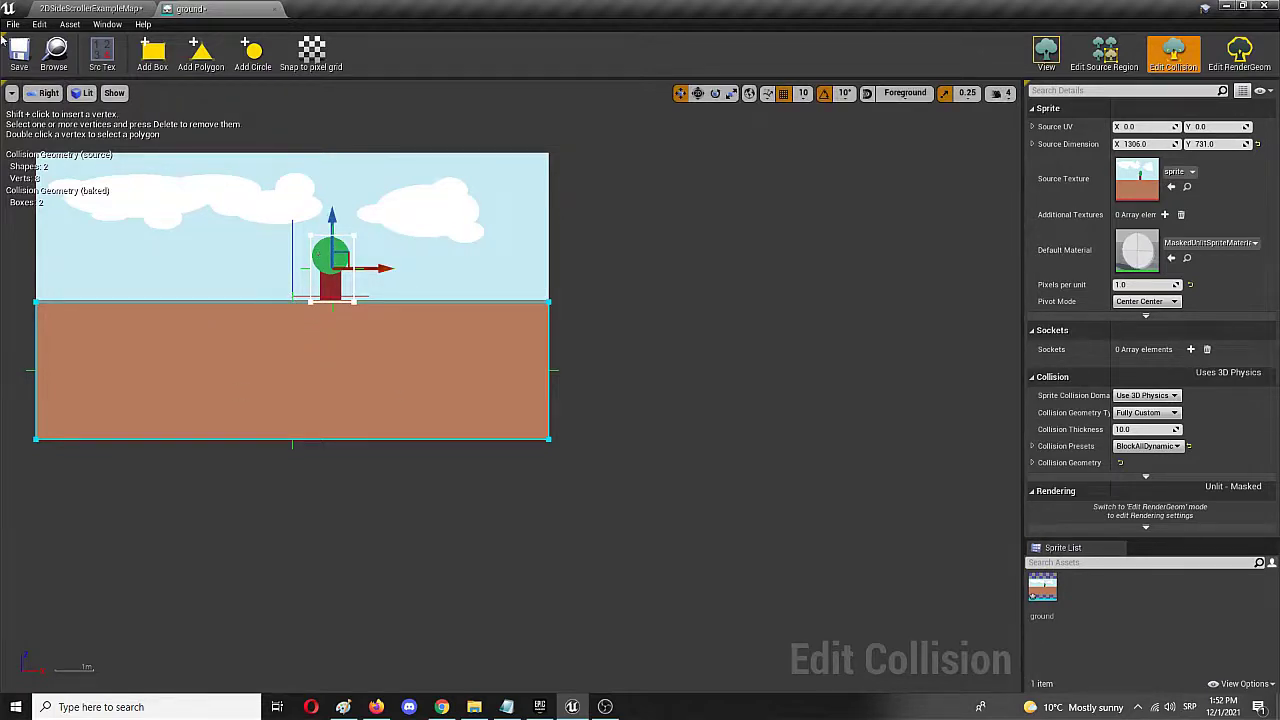
pyautogui.click(19, 50)
# Play-test the side-scroller level by jumping onto the ground sprite and the tree, run on the ground beside it, and stop the session.
pyautogui.click(90, 8)
pyautogui.click(768, 55)
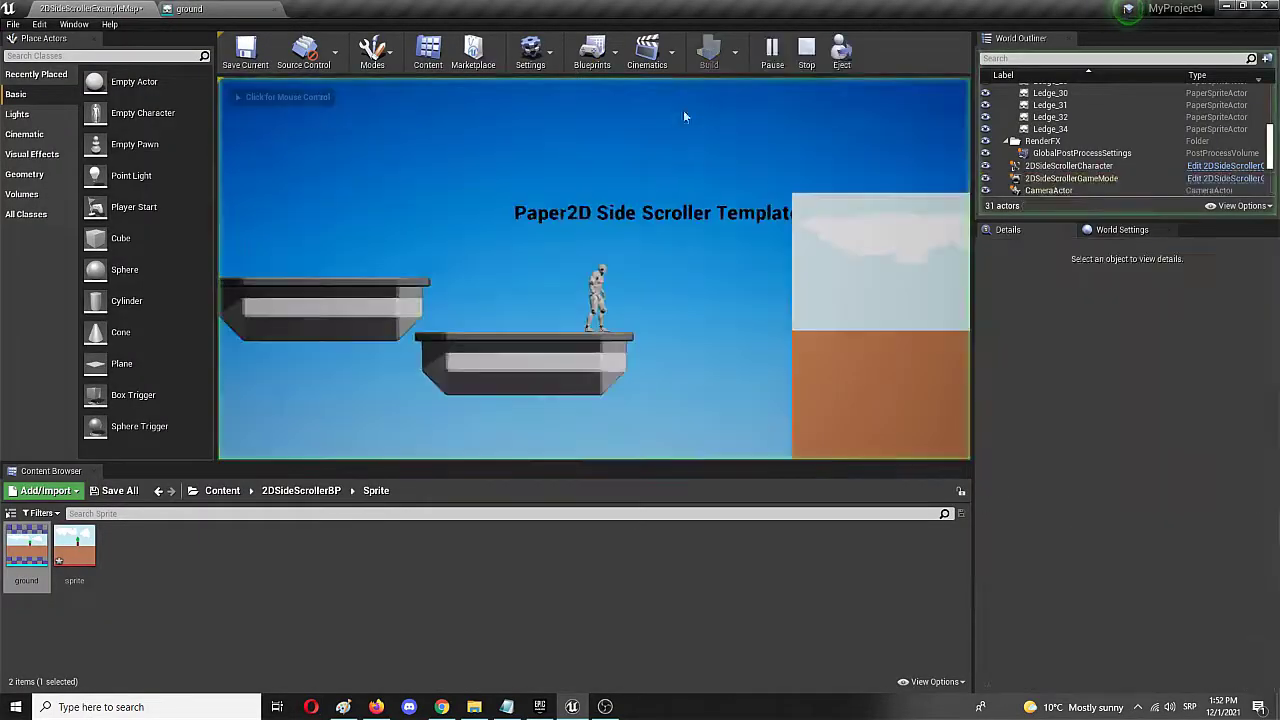
pyautogui.press('d')
pyautogui.press('space')
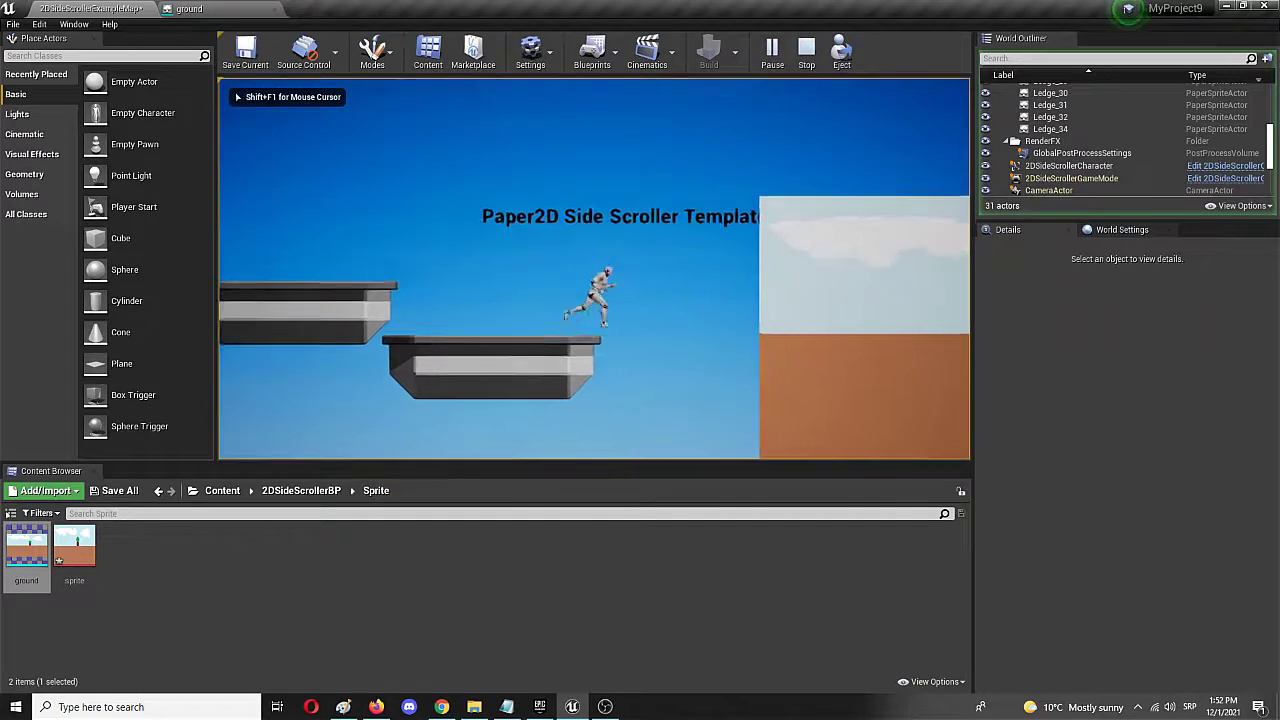
pyautogui.press('space')
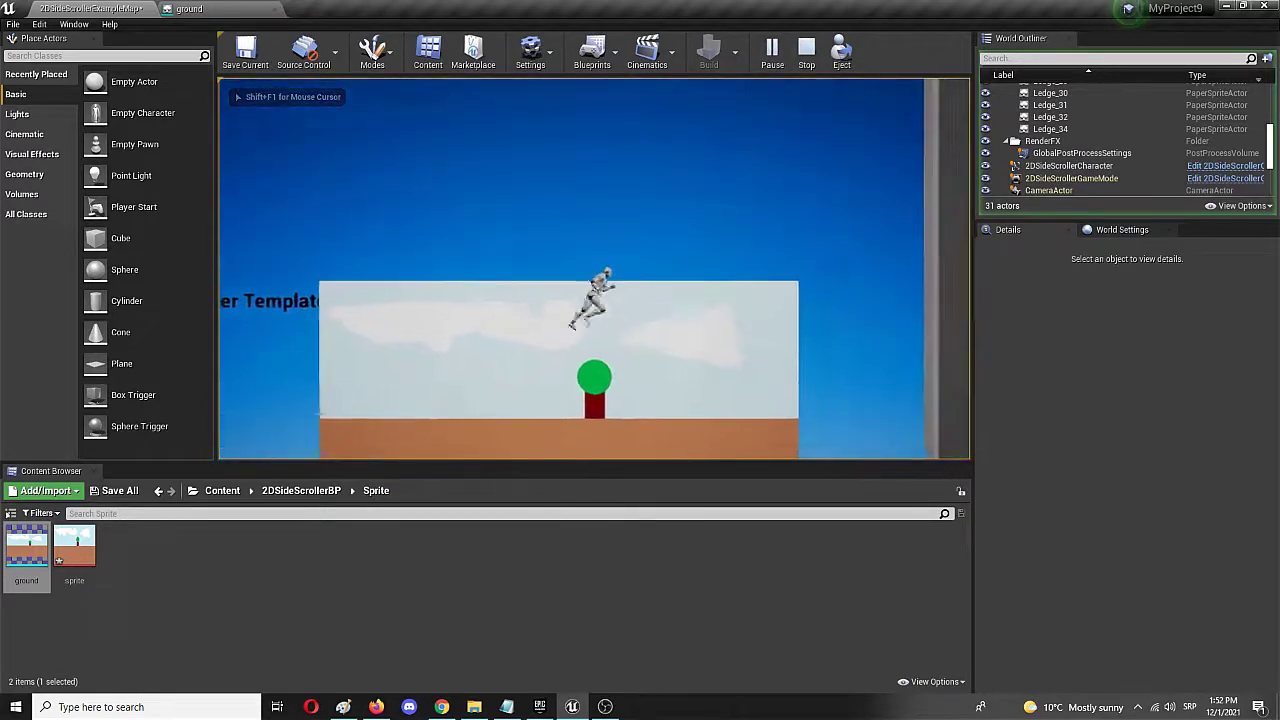
pyautogui.press('a')
pyautogui.press('space')
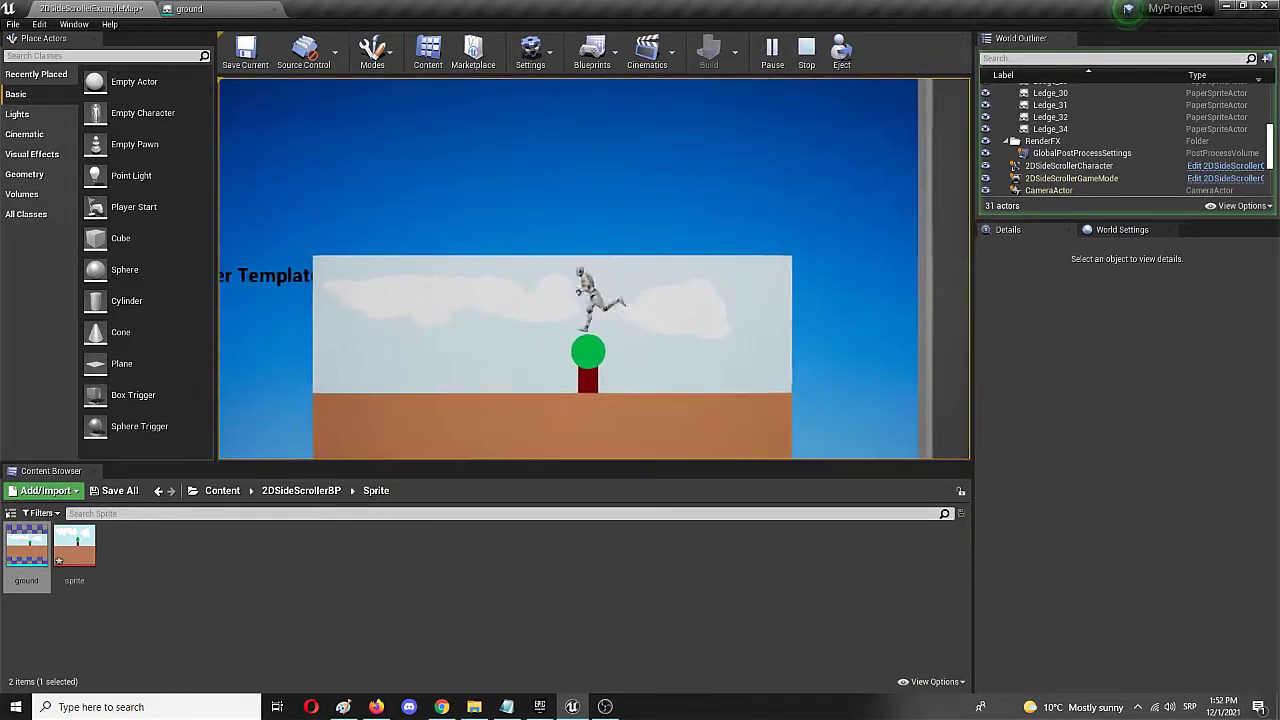
pyautogui.press('d')
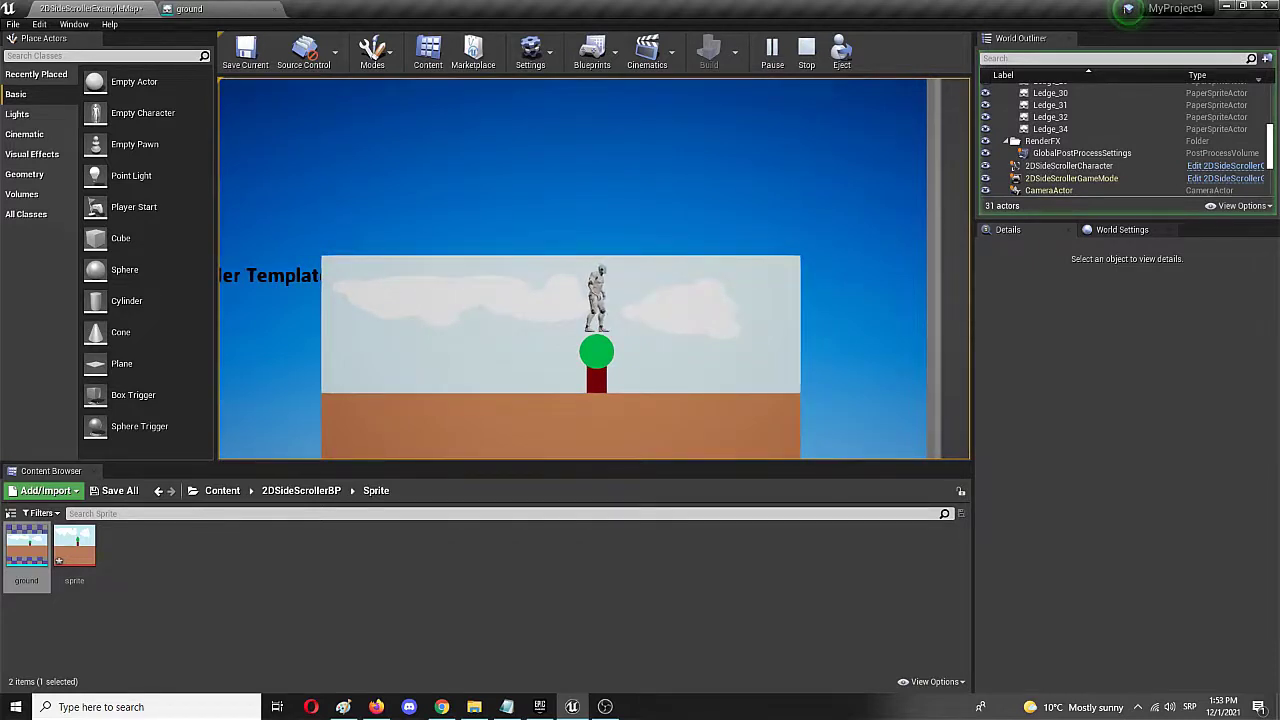
pyautogui.press('space')
pyautogui.press('a')
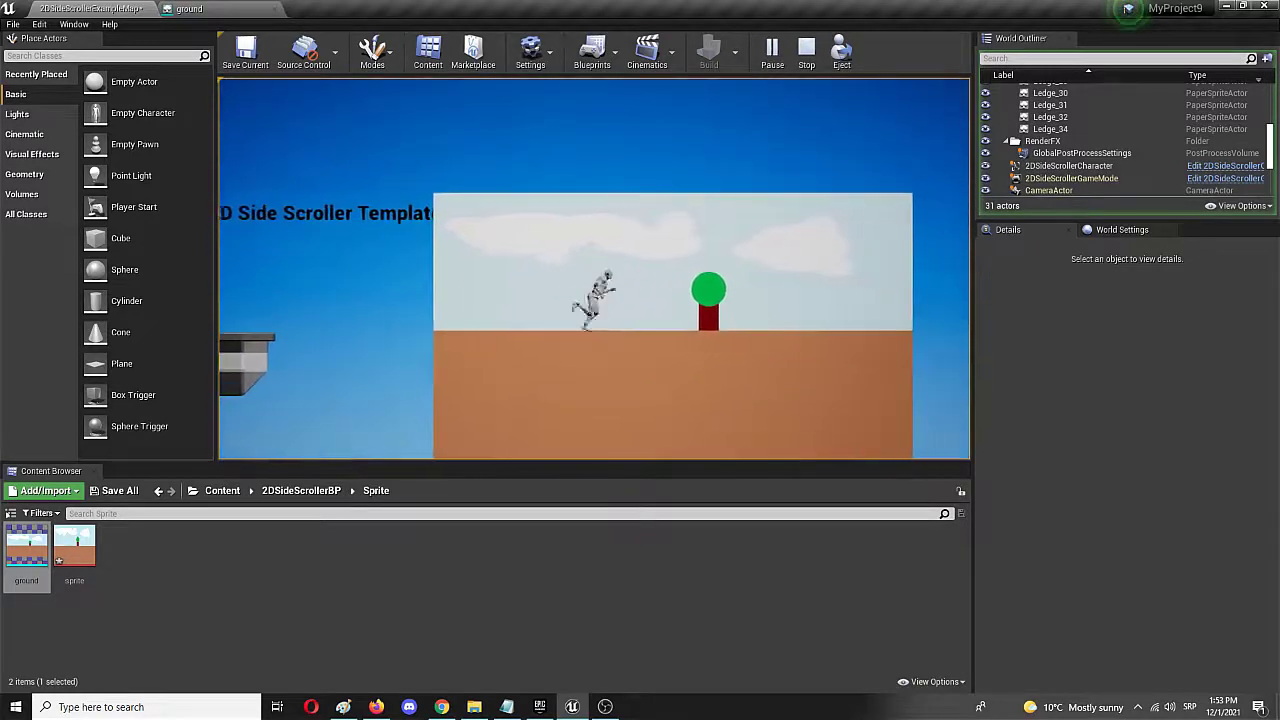
pyautogui.press('Escape')
# Duplicate the ground sprite in the level and move the copy along the X axis to 250.
pyautogui.click(200, 8)
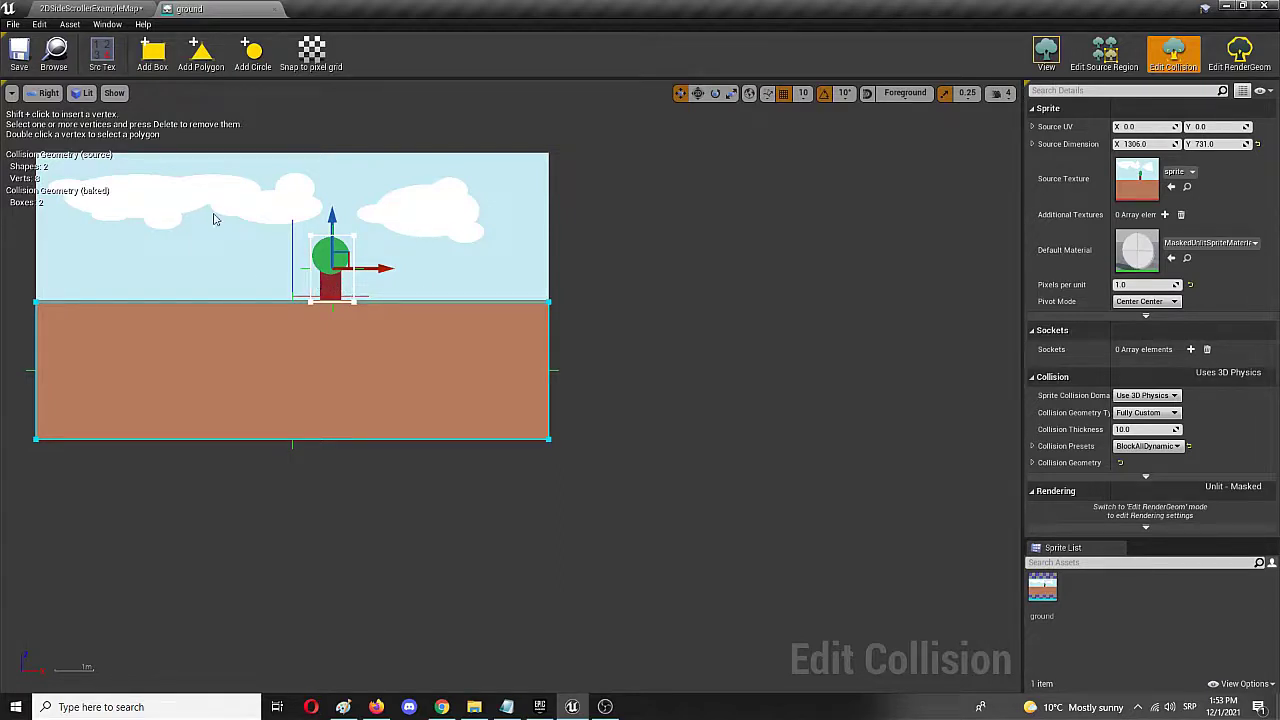
pyautogui.click(69, 8)
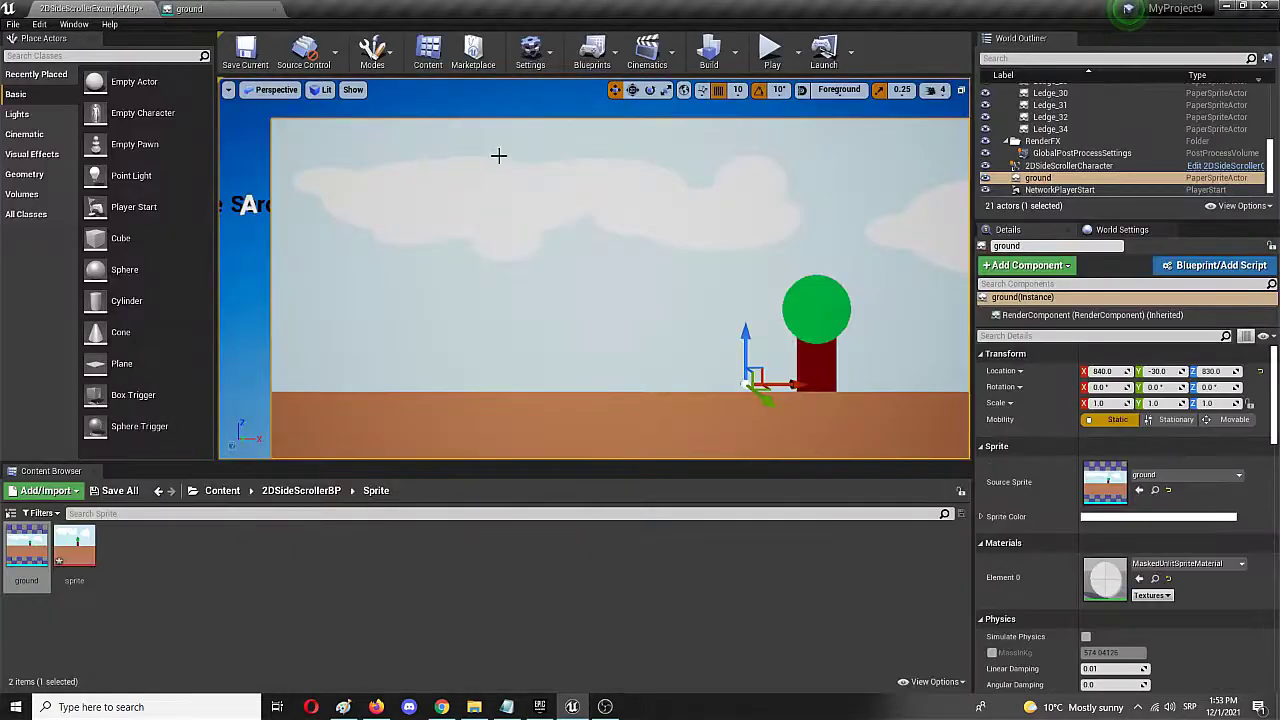
pyautogui.scroll(-3, 497, 156)
pyautogui.moveTo(594, 268); pyautogui.dragTo(668, 330, button='right')
pyautogui.moveTo(700, 285); pyautogui.dragTo(694, 271, button='right')
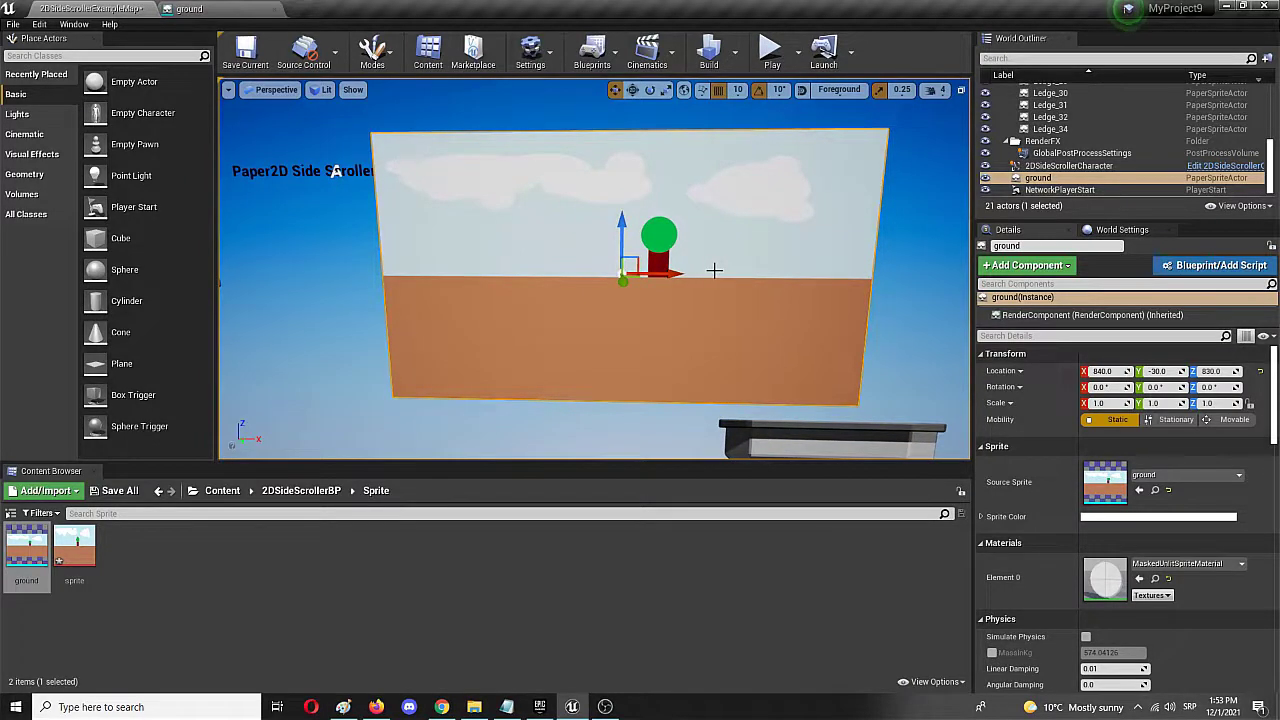
pyautogui.hotkey('ctrl', 'w')
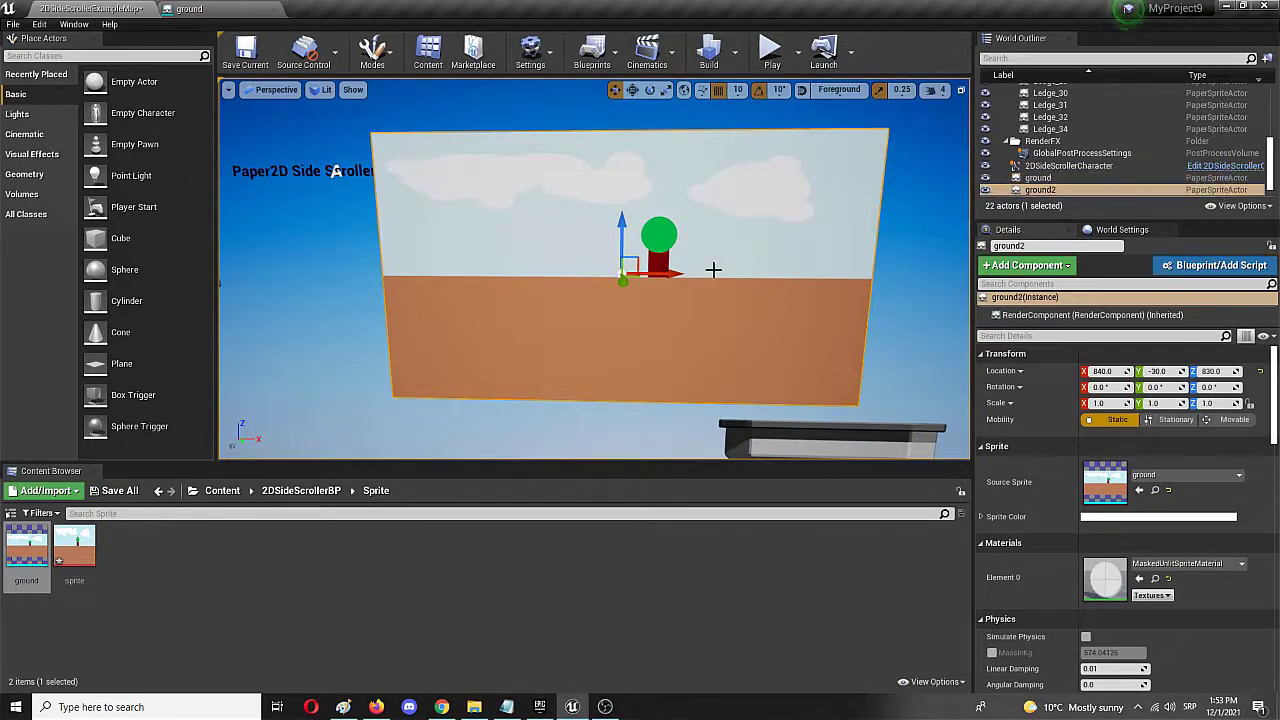
pyautogui.moveTo(674, 274); pyautogui.dragTo(458, 274)
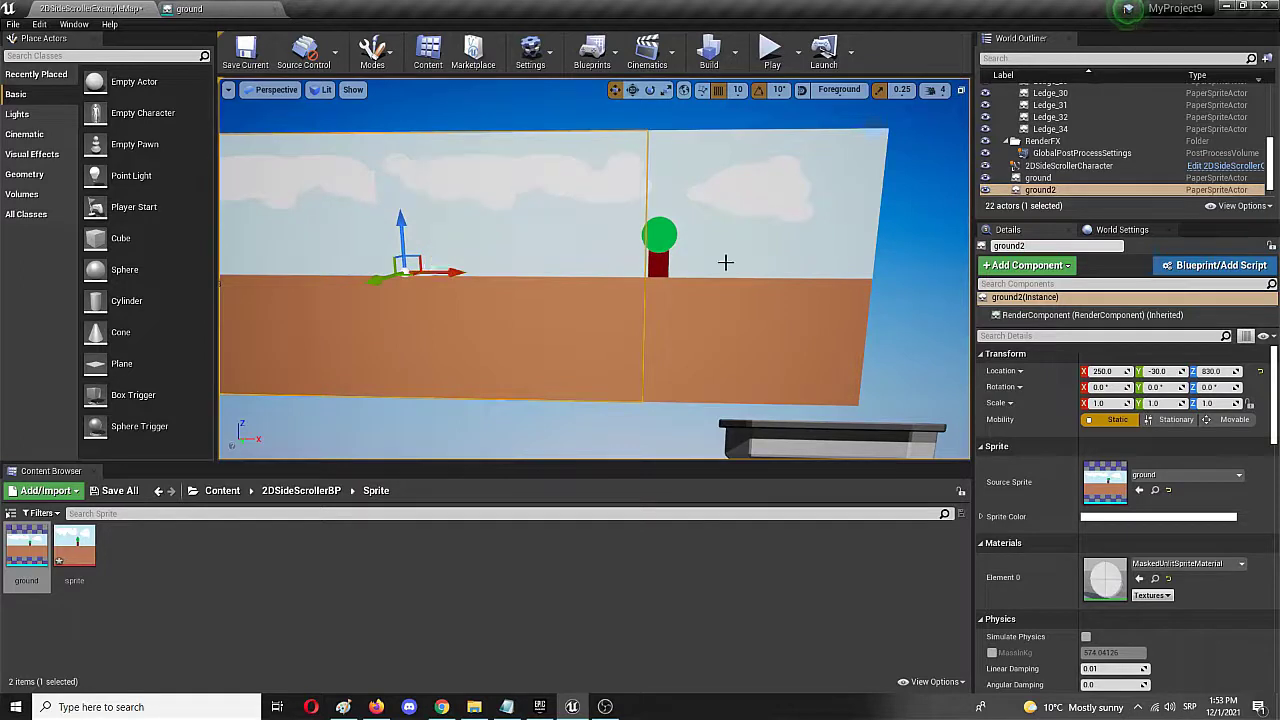
# Move the original ground sprite along the X axis to 1550 and start a play session.
pyautogui.click(756, 258)
pyautogui.moveTo(667, 273); pyautogui.dragTo(946, 276)
pyautogui.click(774, 52)
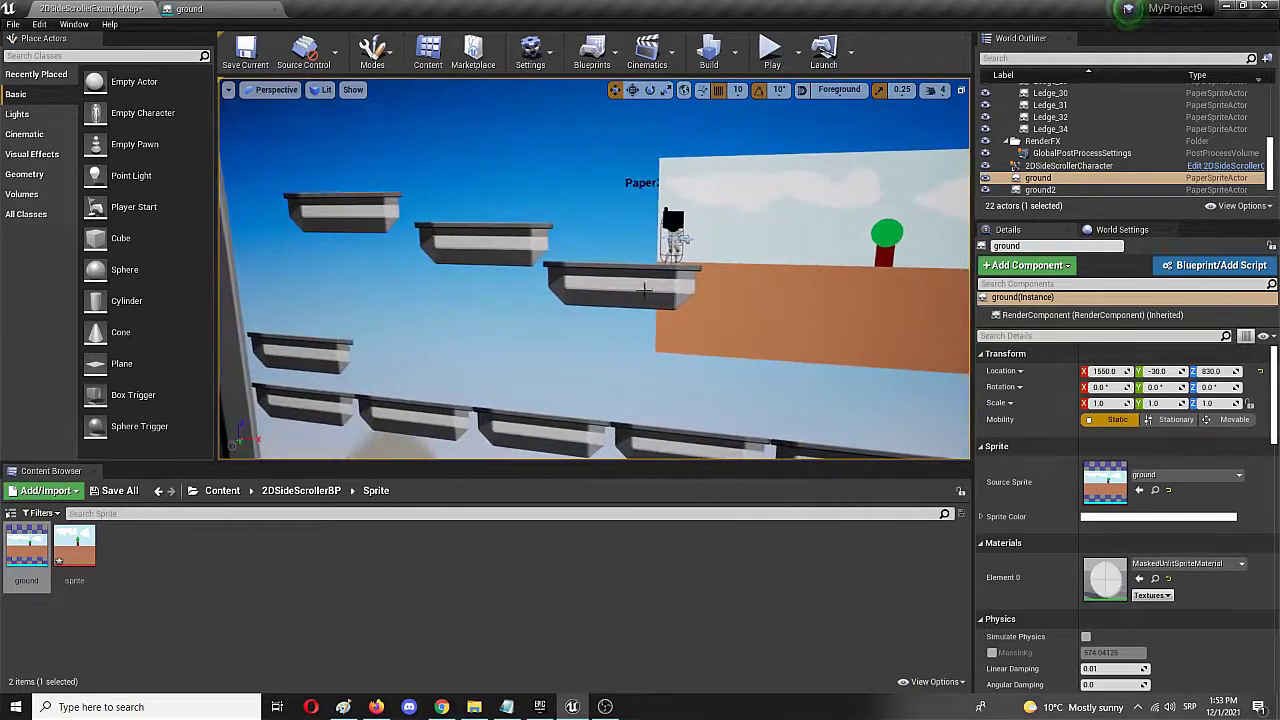
# Move the ledge under the character back along X to about -763, and shift the character the same way onto it.
pyautogui.click(615, 288)
pyautogui.moveTo(672, 295); pyautogui.dragTo(617, 296)
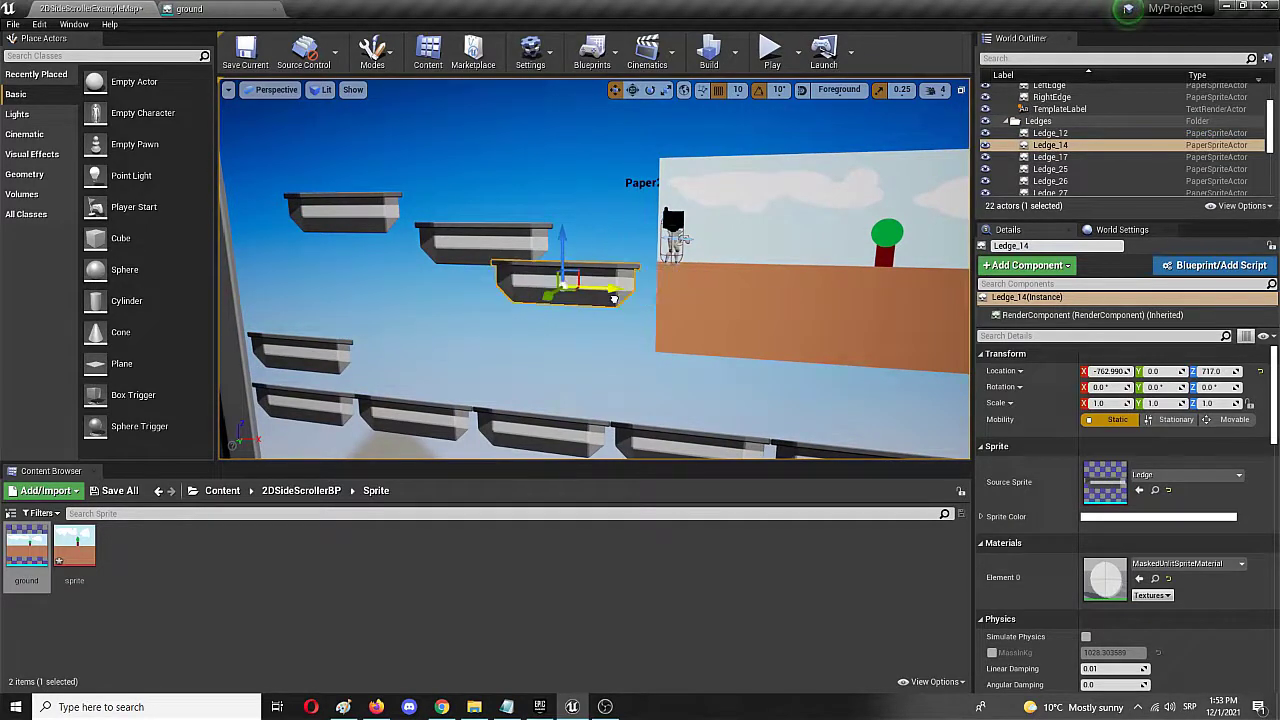
pyautogui.click(682, 250)
pyautogui.moveTo(672, 240); pyautogui.dragTo(600, 236)
# Play-test the extended level by jumping from the ledge and running and jumping back and forth across both ground sprites.
pyautogui.click(769, 45)
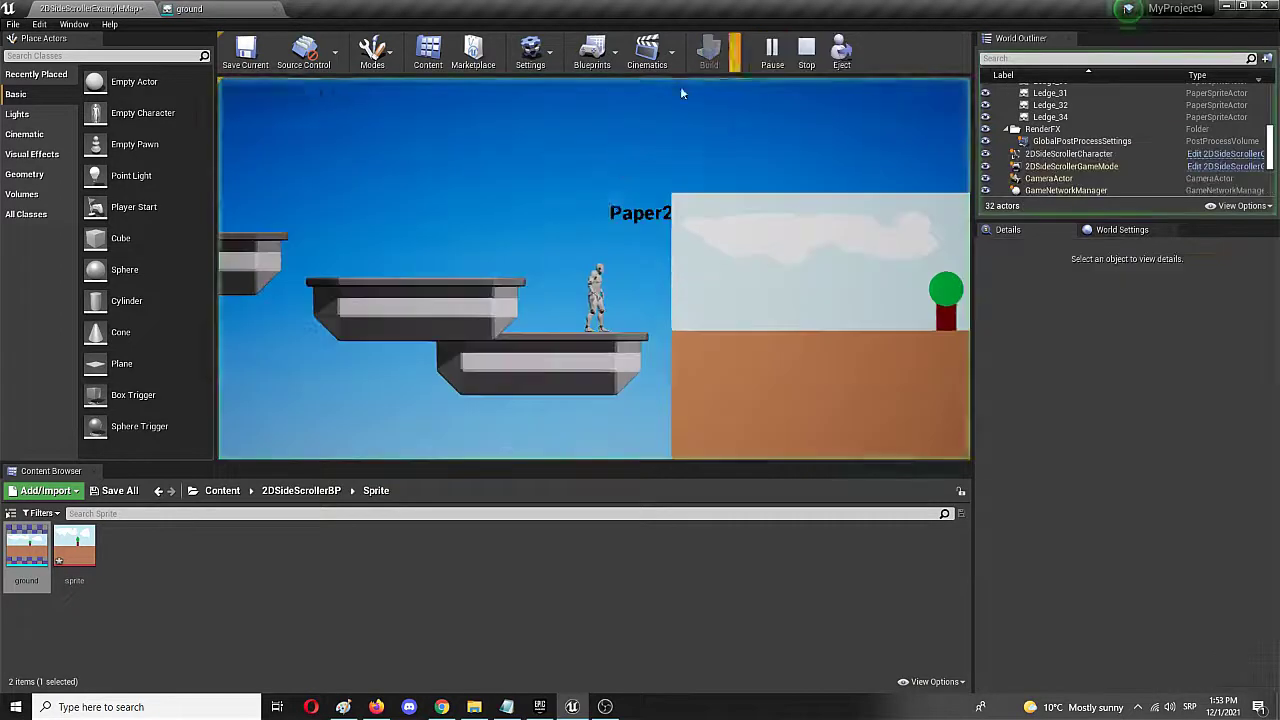
pyautogui.press('d')
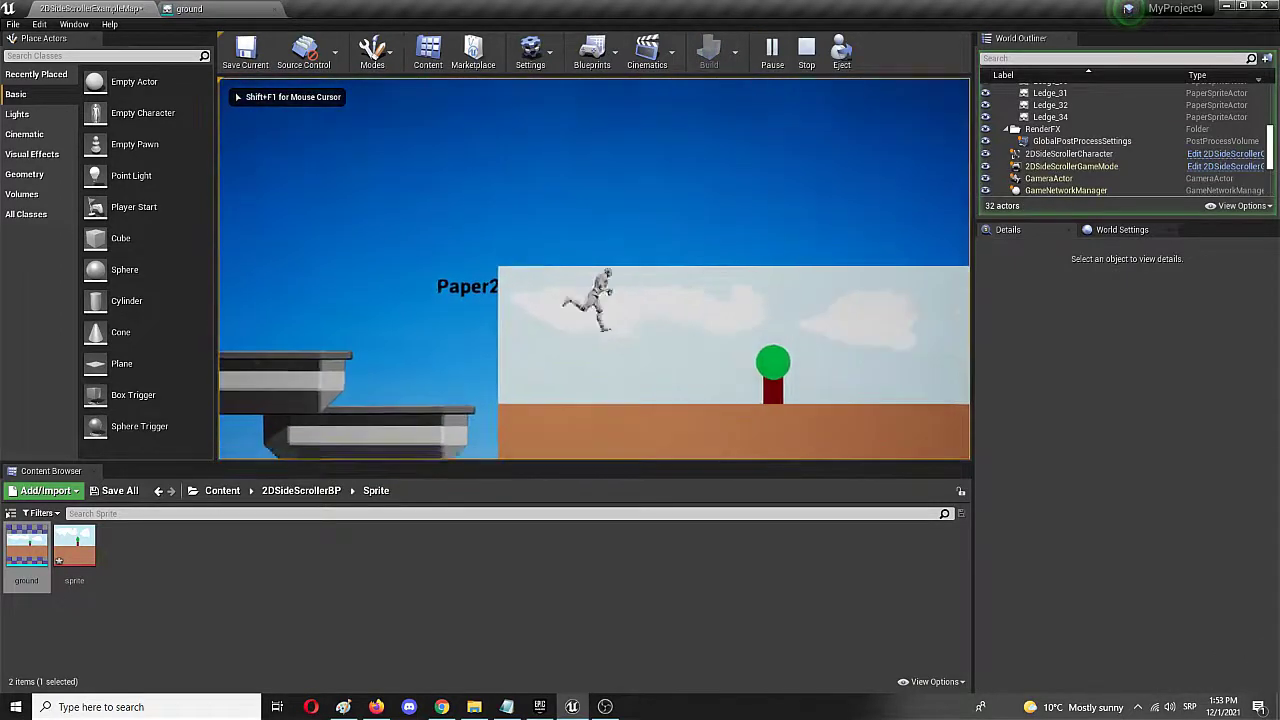
pyautogui.press('space')
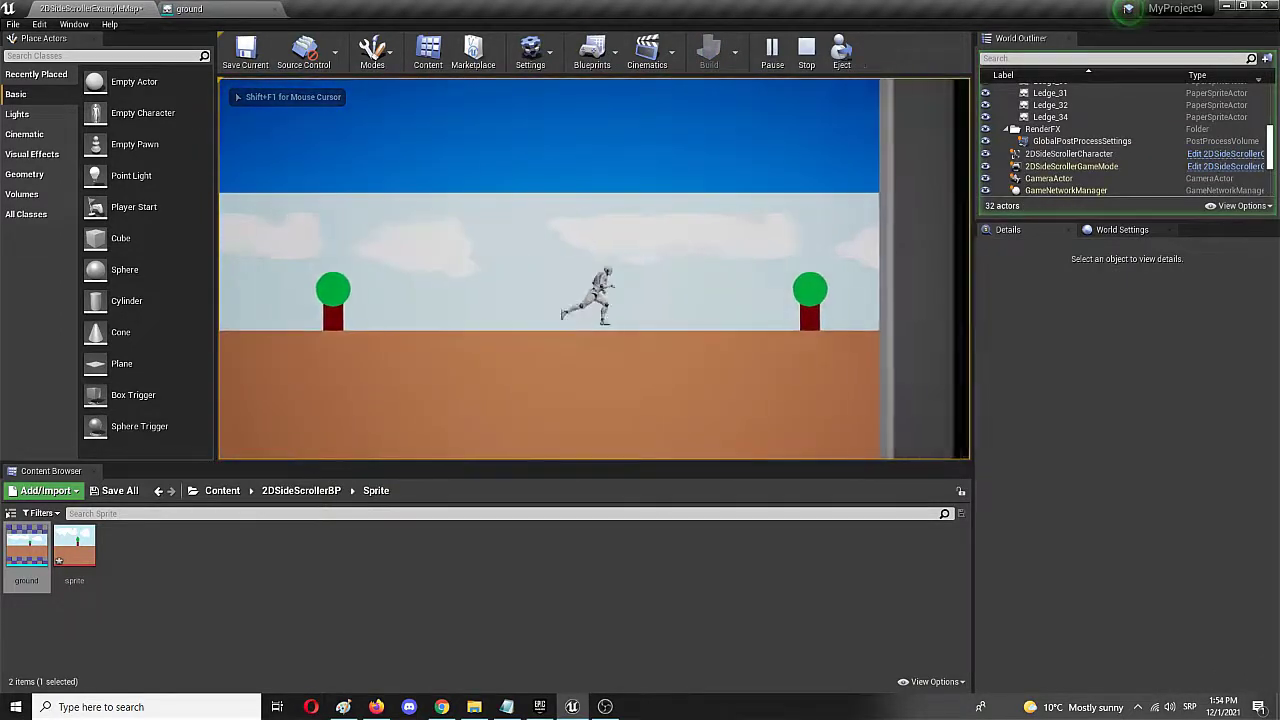
pyautogui.press('space')
pyautogui.press('a')
pyautogui.press('space')
pyautogui.press('a')
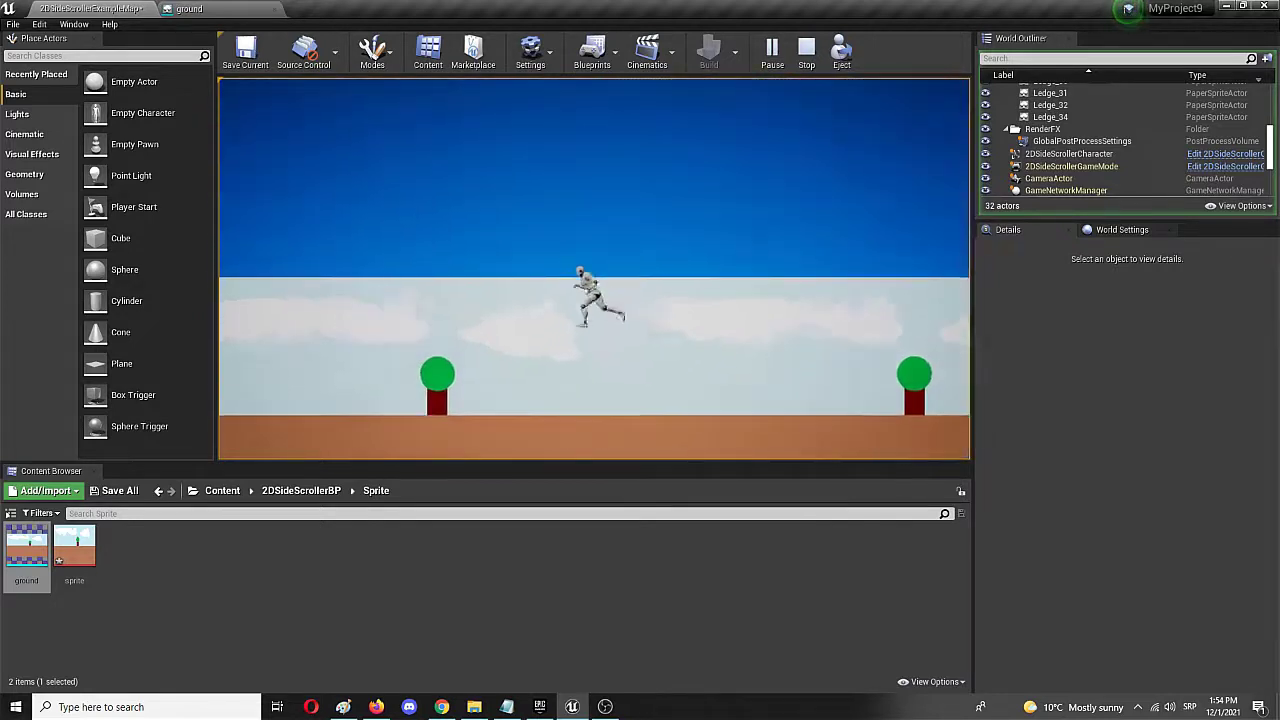
pyautogui.press('d')
pyautogui.press('d')
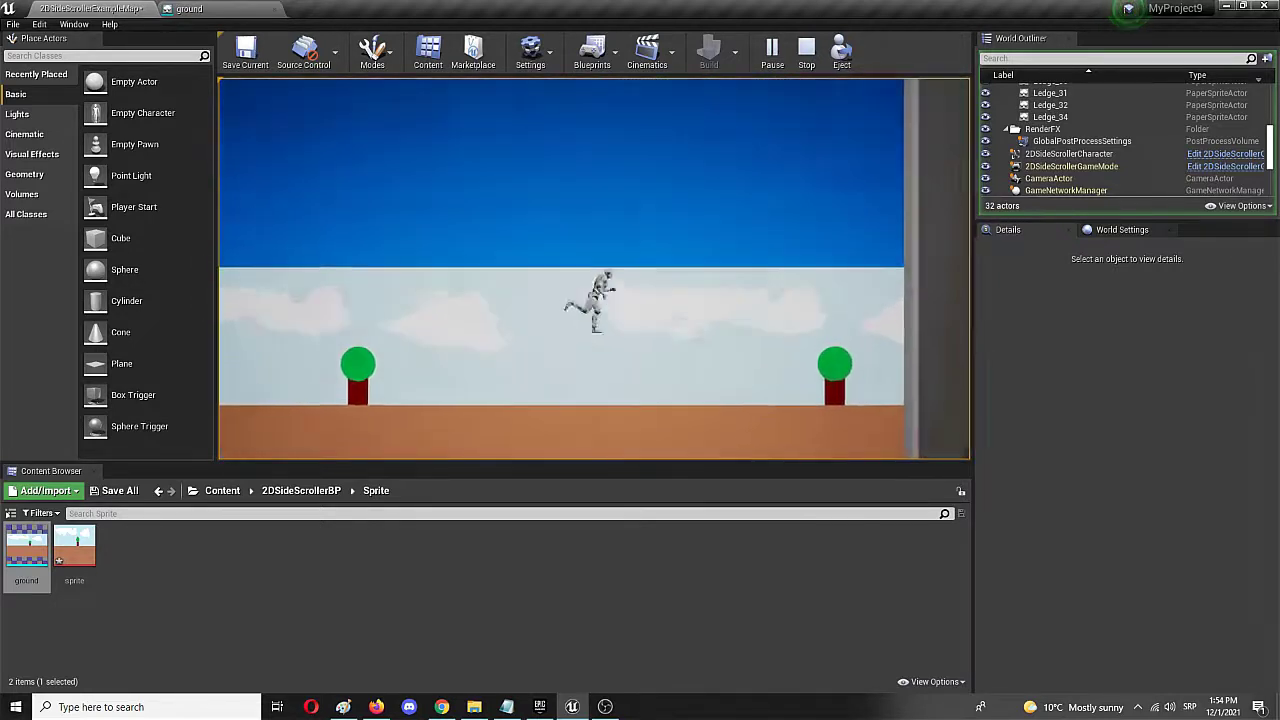
pyautogui.press('a')
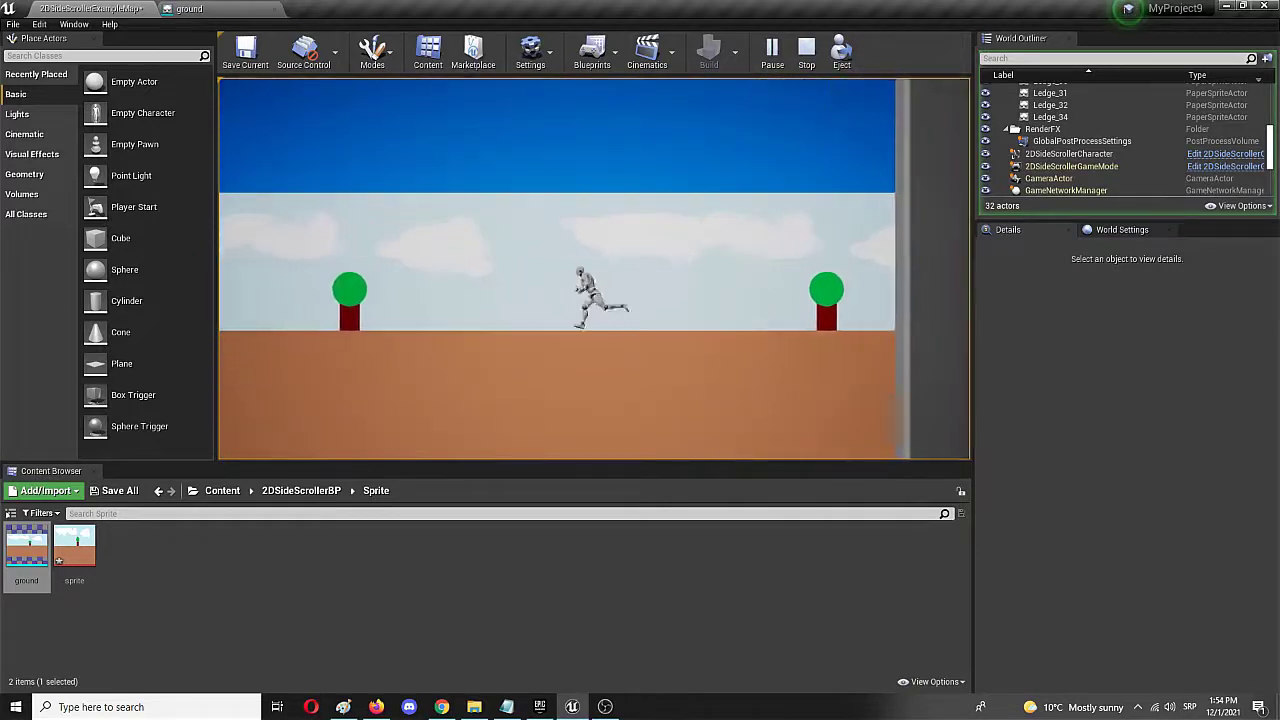